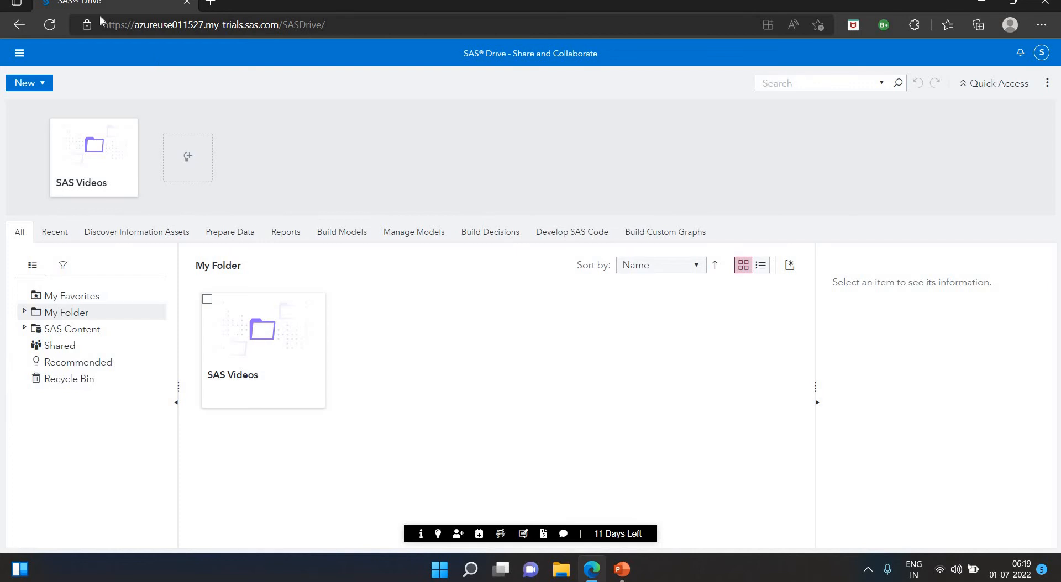
Open Explore and Visualize and select the BANK_CUSTOMERS table as the report's data source
{"action": "left_click", "coordinate": [18, 60]}
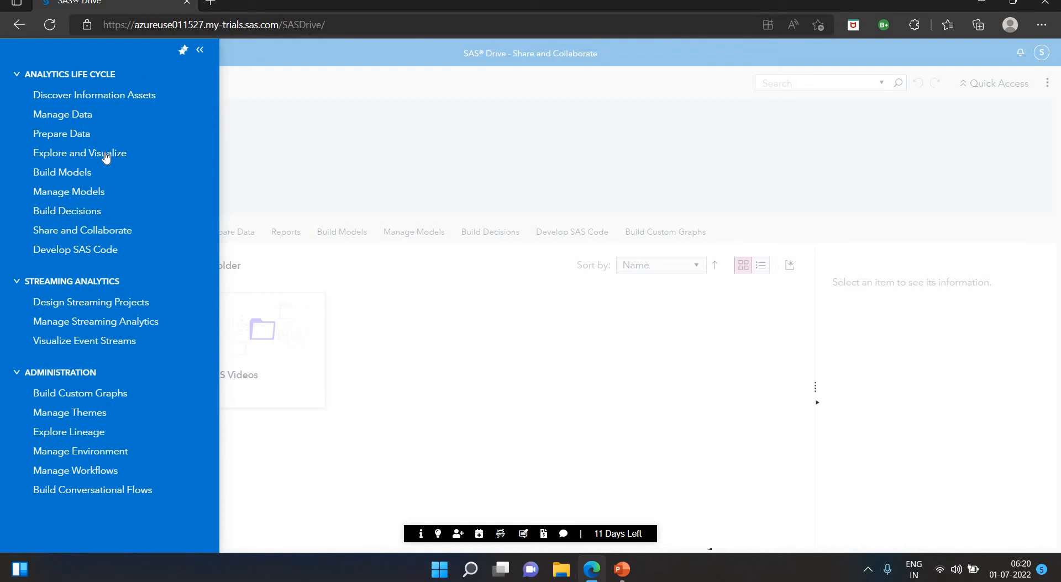
{"action": "left_click", "coordinate": [70, 155]}
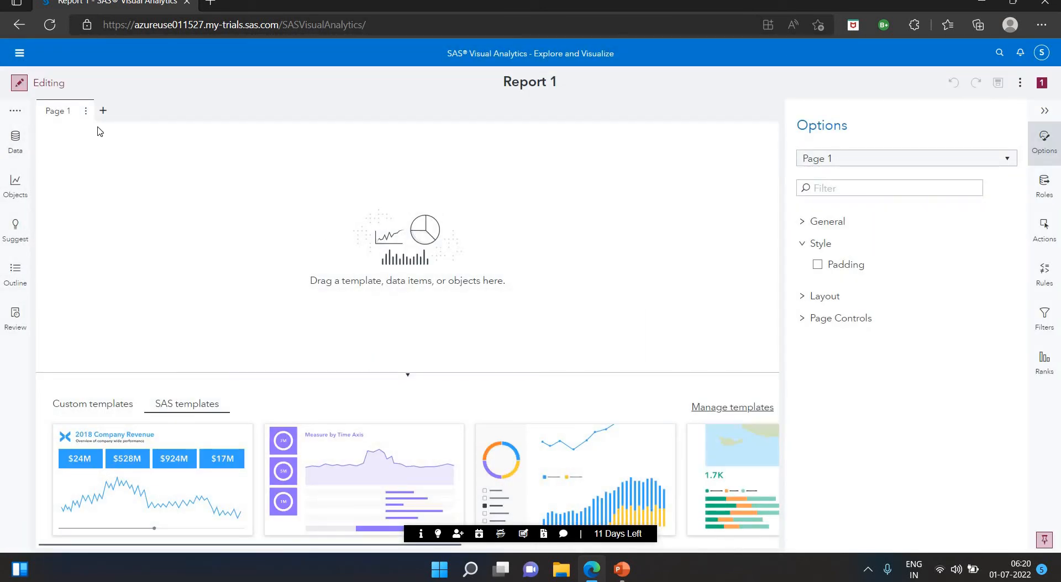
{"action": "left_click", "coordinate": [15, 142]}
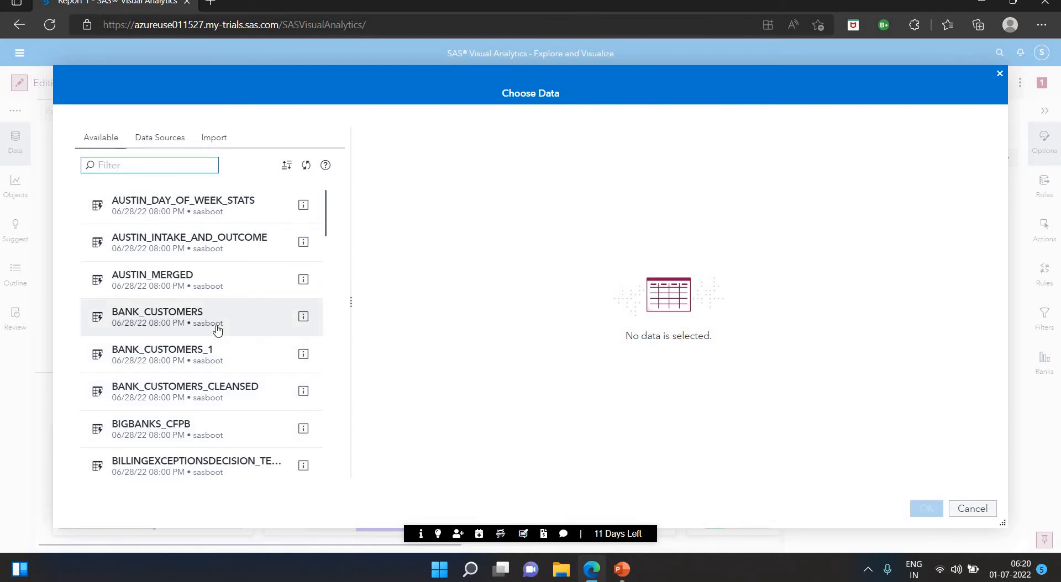
{"action": "left_click", "coordinate": [209, 304]}
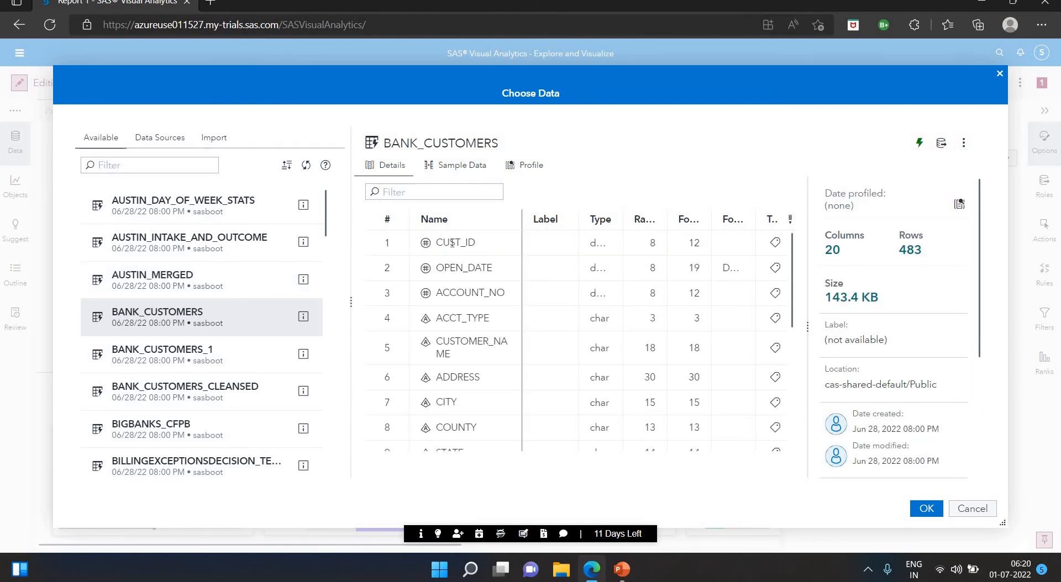
Preview the sample rows of BANK_CUSTOMERS and run a profile on the table without saving it
{"action": "left_click", "coordinate": [457, 178]}
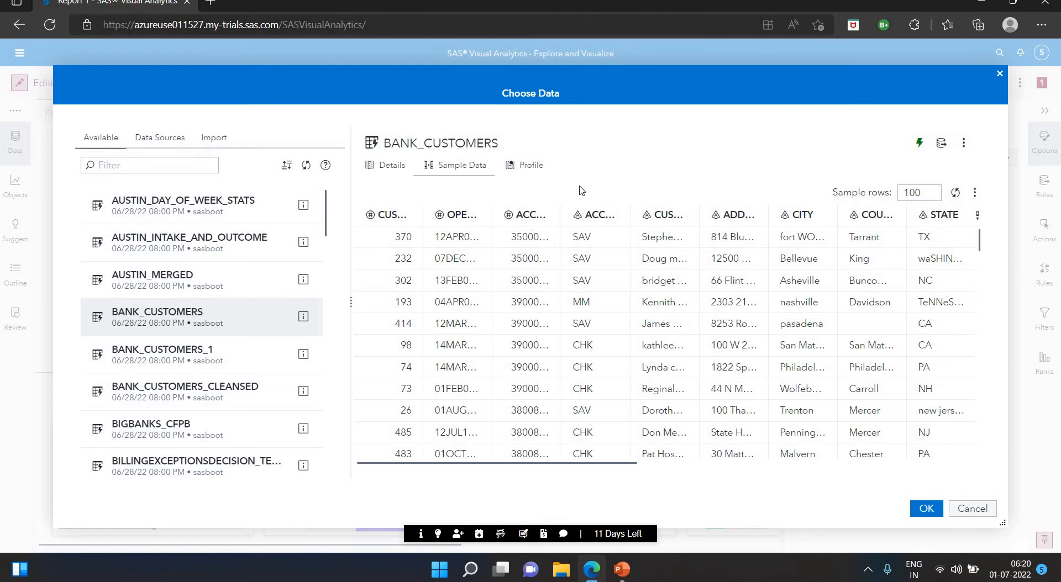
{"action": "left_click", "coordinate": [546, 169]}
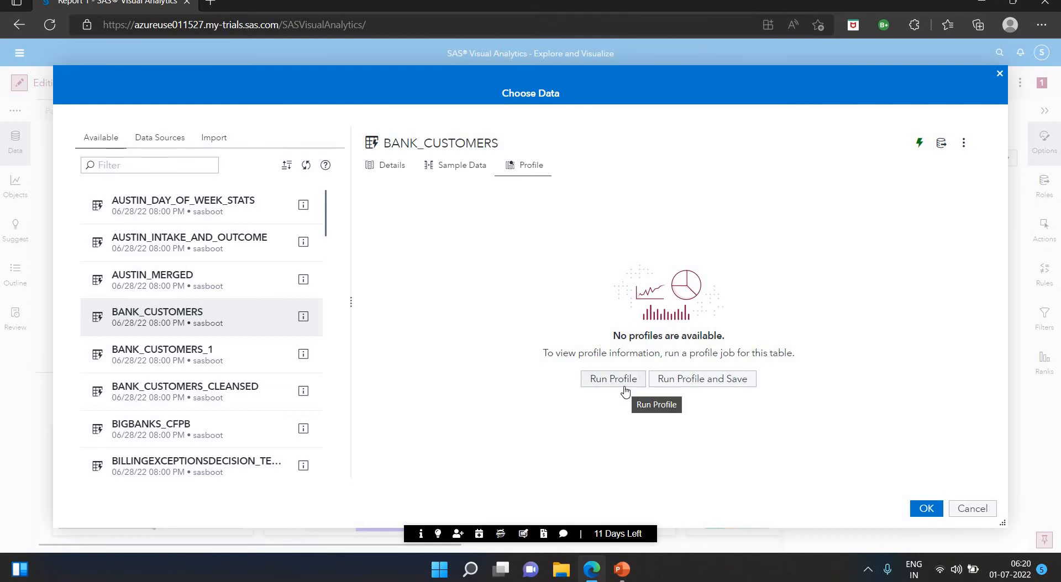
{"action": "left_click", "coordinate": [964, 144]}
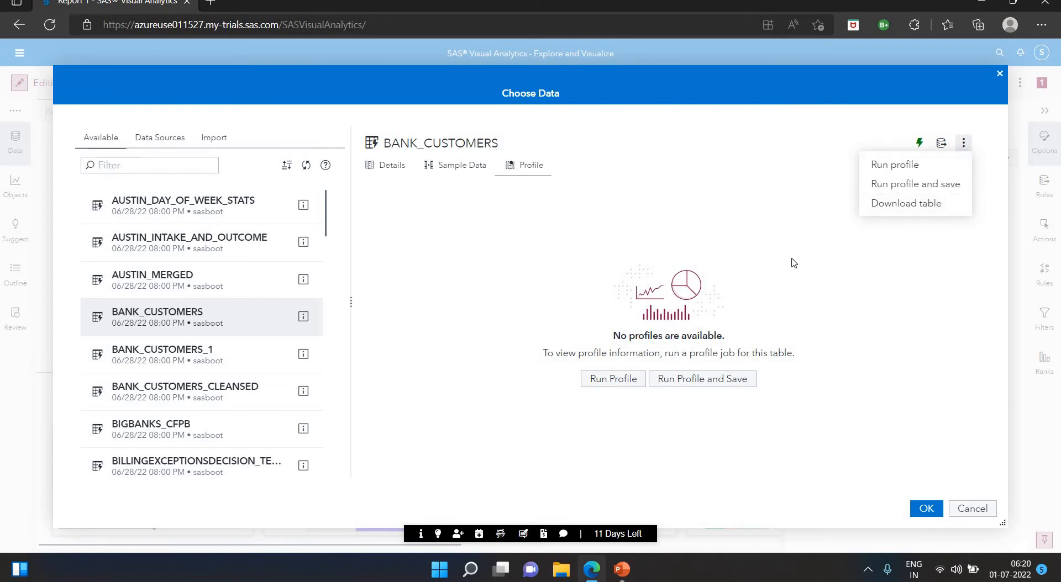
{"action": "left_click", "coordinate": [623, 352]}
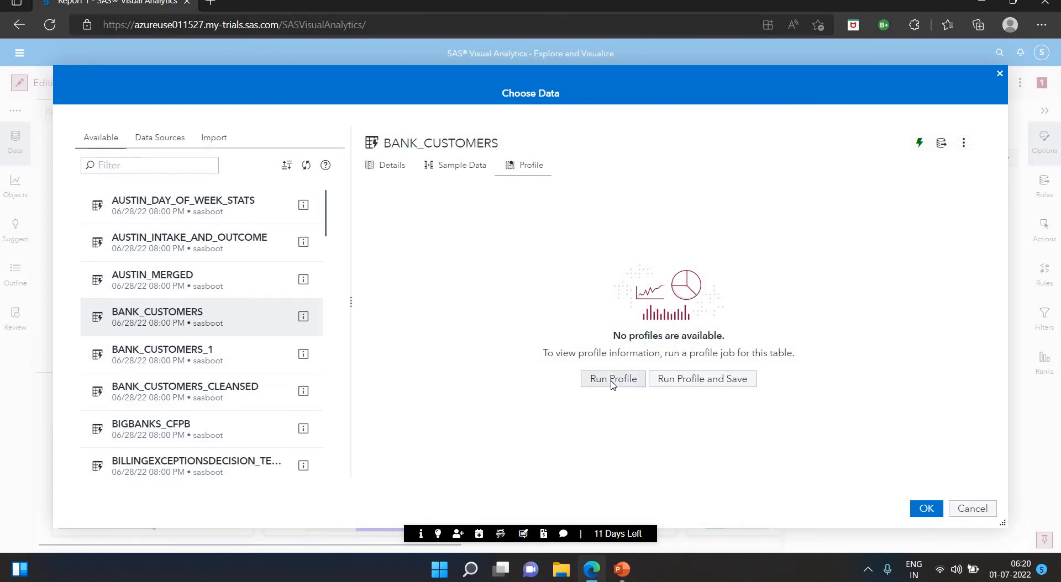
{"action": "left_click", "coordinate": [612, 379]}
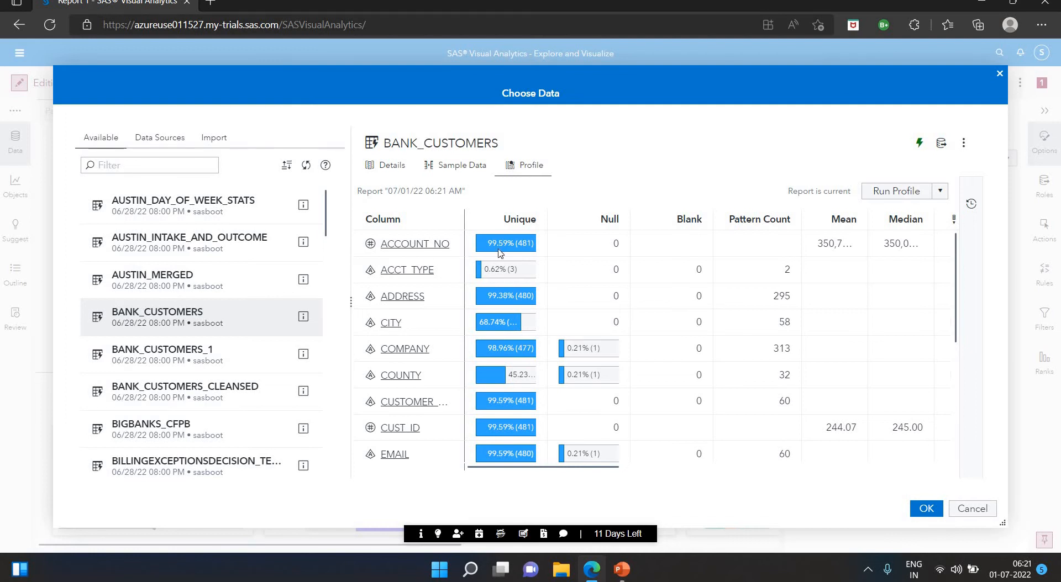
Review the profile metrics for the BANK_CUSTOMERS columns and add the table to the report
{"action": "mouse_move", "coordinate": [510, 254]}
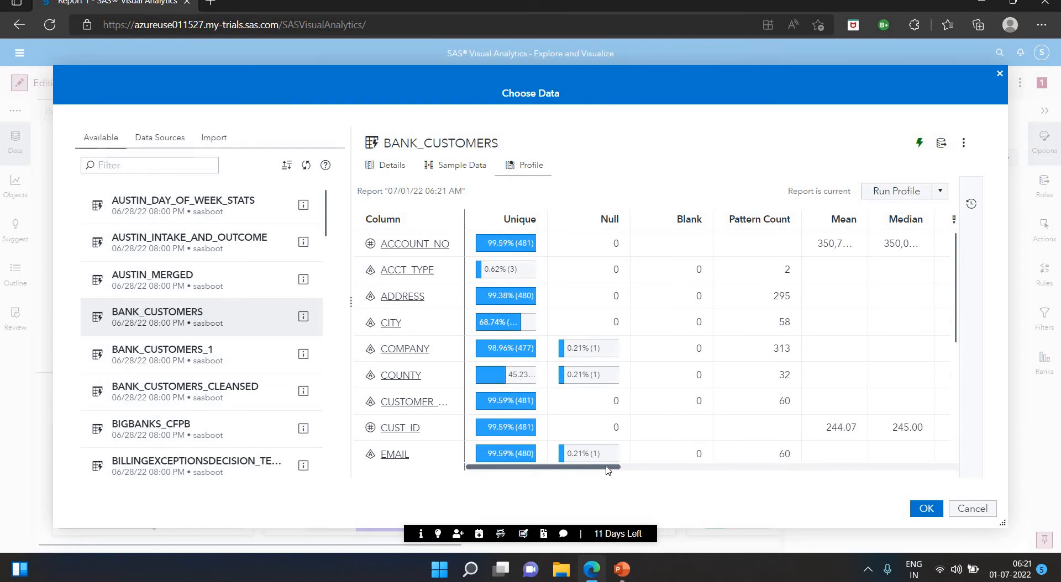
{"action": "left_click_drag", "start_coordinate": [609, 472], "coordinate": [743, 514]}
{"action": "left_click_drag", "start_coordinate": [745, 551], "coordinate": [808, 532]}
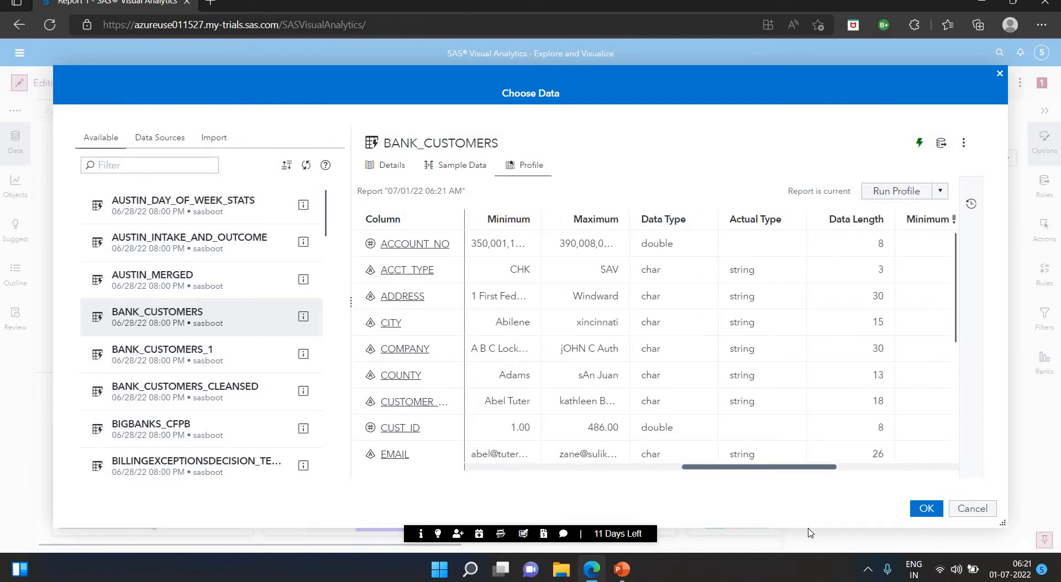
{"action": "left_click_drag", "start_coordinate": [809, 532], "coordinate": [913, 530]}
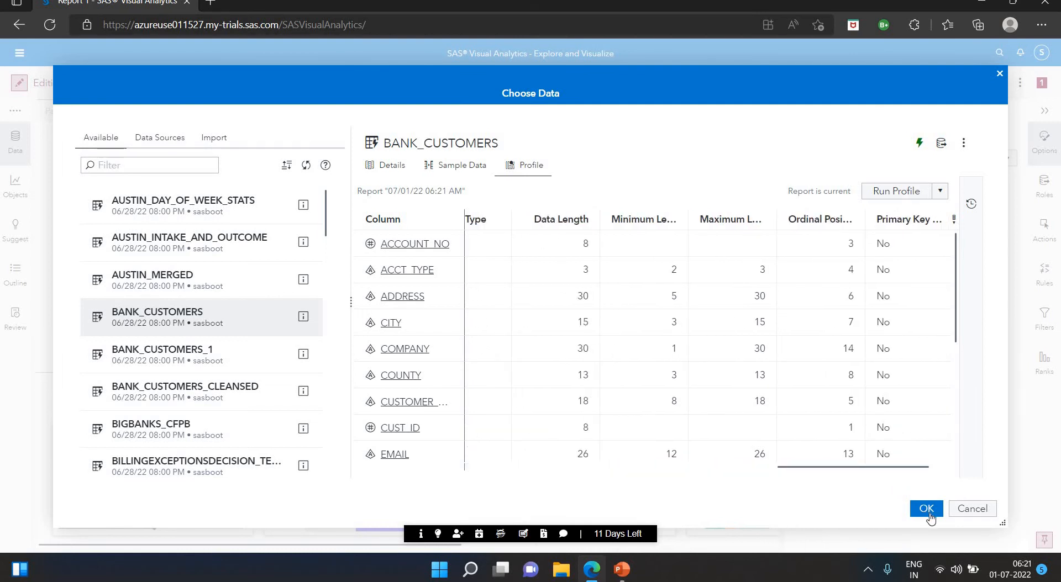
{"action": "left_click", "coordinate": [929, 511]}
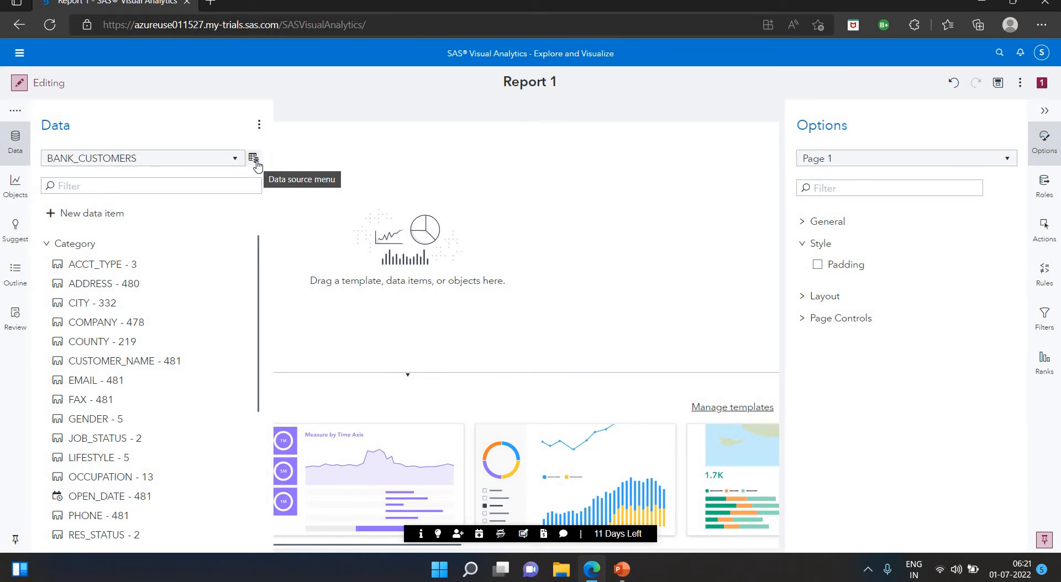
{"action": "key", "text": "alt+Tab"}
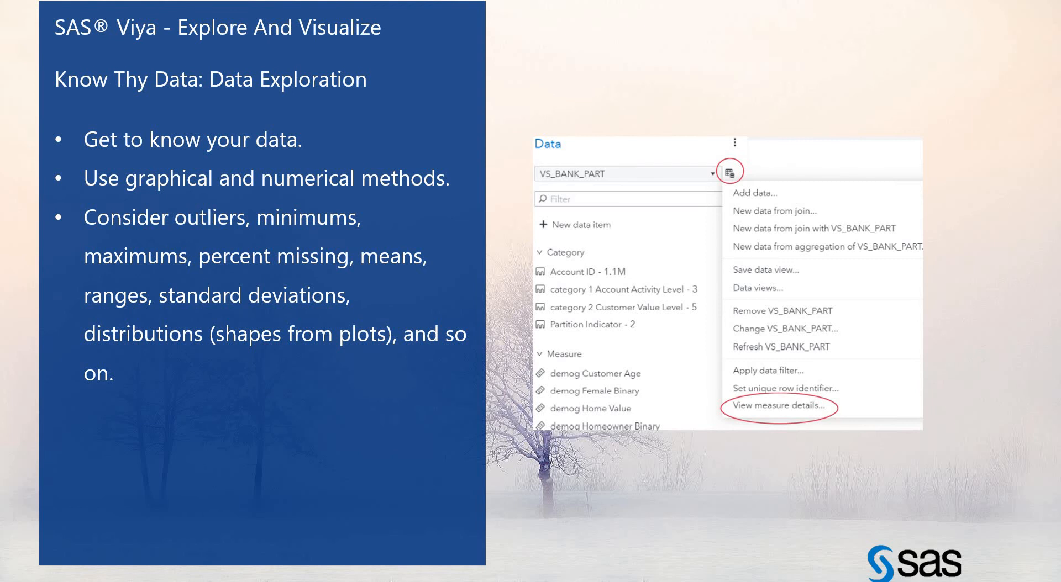
{"action": "key", "text": "alt+Tab"}
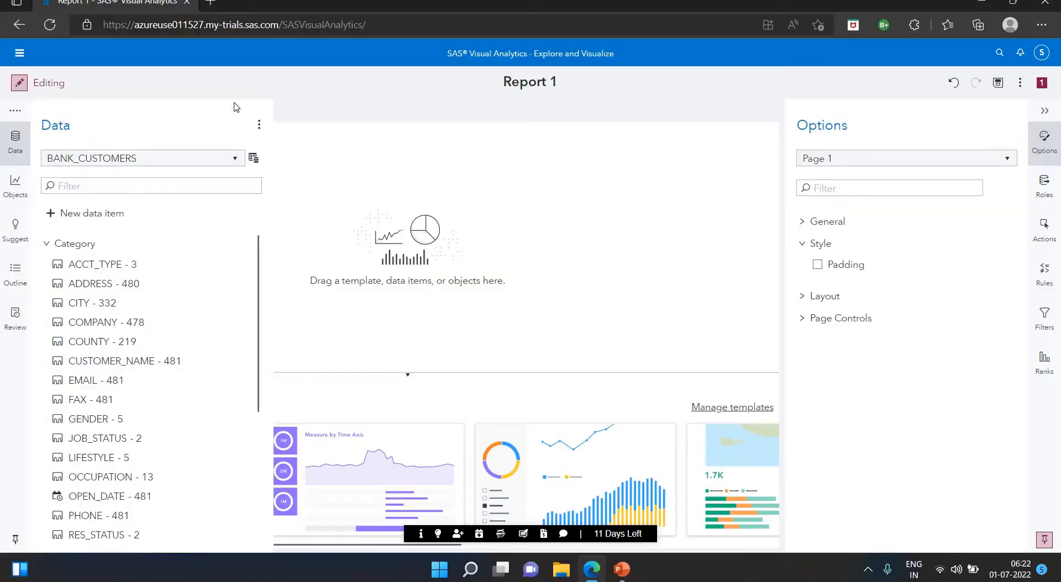
View the measure details of BANK_CUSTOMERS, examining the statistics and histograms for CUST_ID, ACCOUNT_NO and HH_INCOME, and close them
{"action": "left_click", "coordinate": [255, 160]}
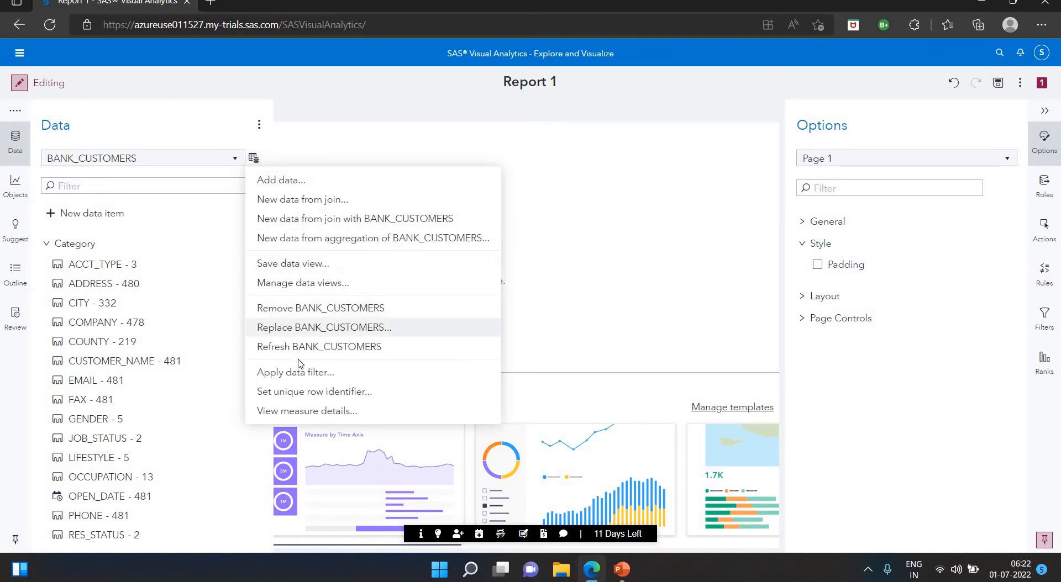
{"action": "left_click", "coordinate": [346, 412]}
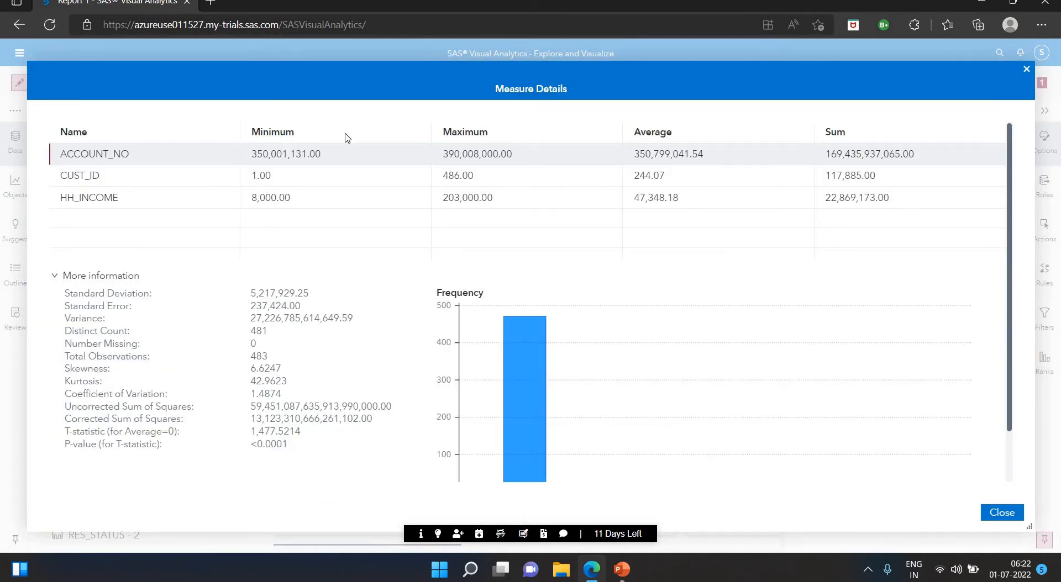
{"action": "left_click", "coordinate": [295, 170]}
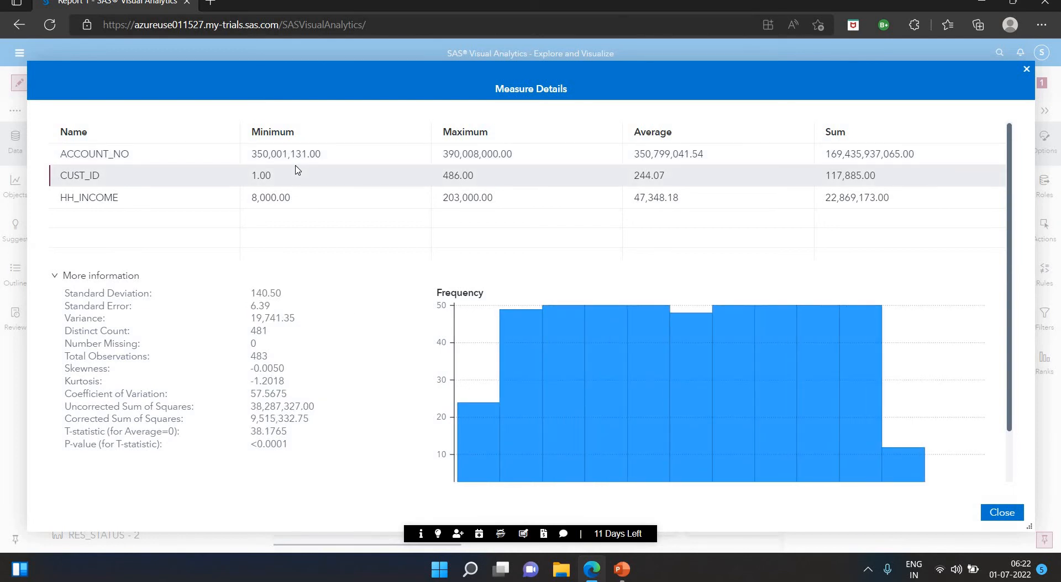
{"action": "left_click", "coordinate": [318, 160]}
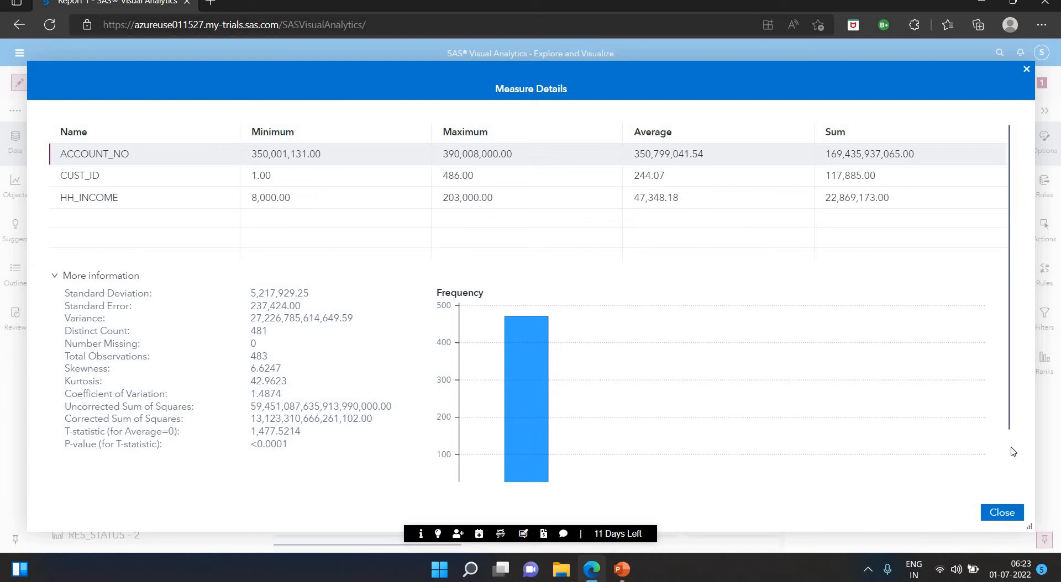
{"action": "scroll", "coordinate": [1012, 452], "scroll_direction": "down", "scroll_amount": 2}
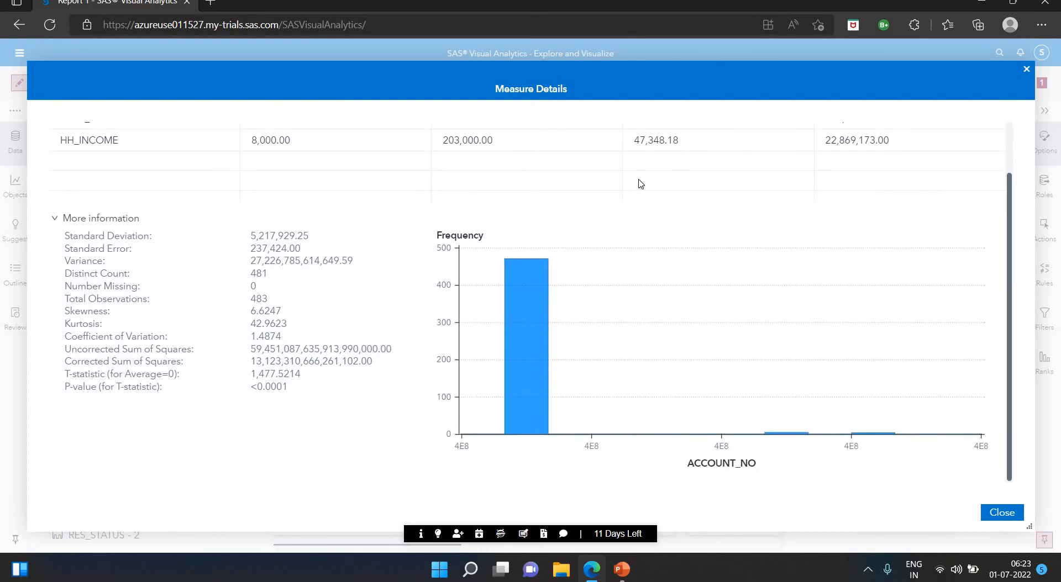
{"action": "left_click", "coordinate": [463, 145]}
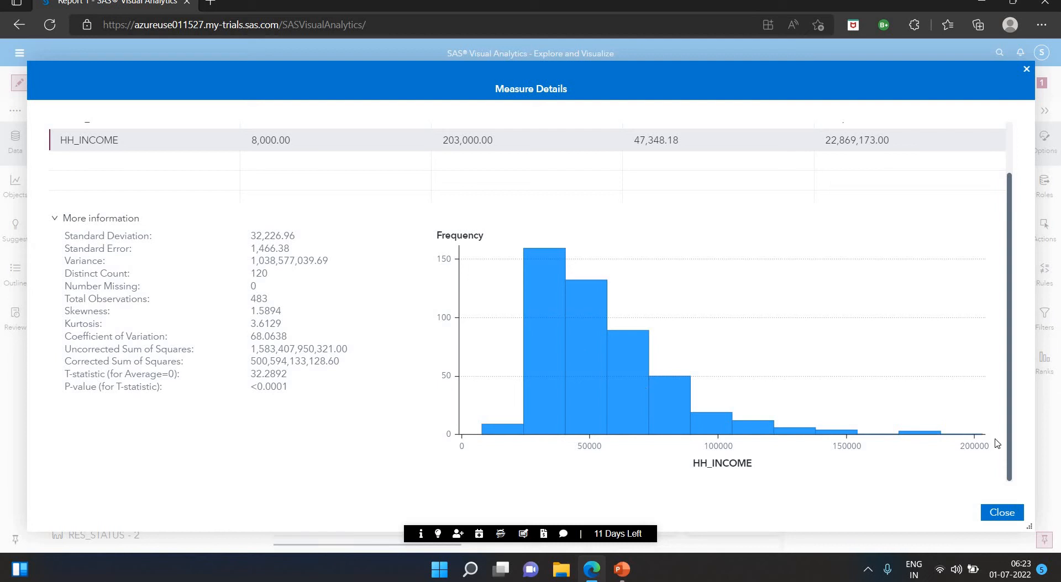
{"action": "left_click", "coordinate": [1003, 514]}
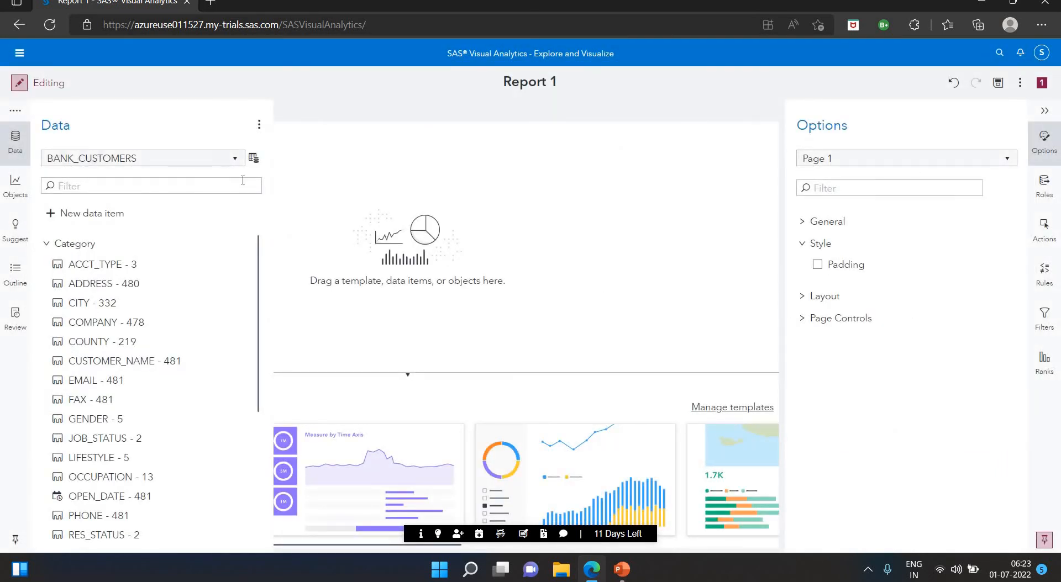
{"action": "key", "text": "alt+Tab"}
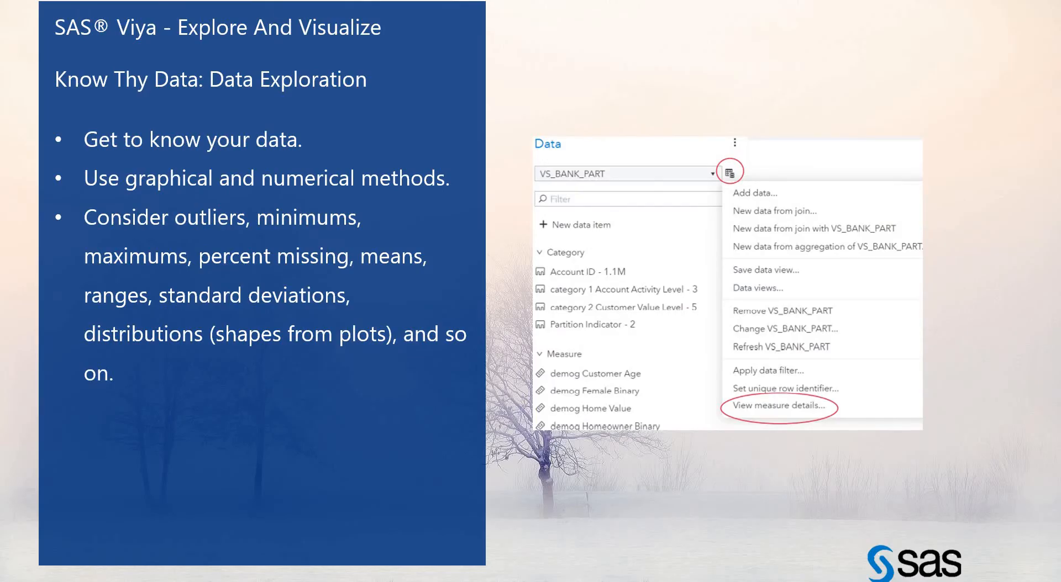
{"action": "key", "text": "Right"}
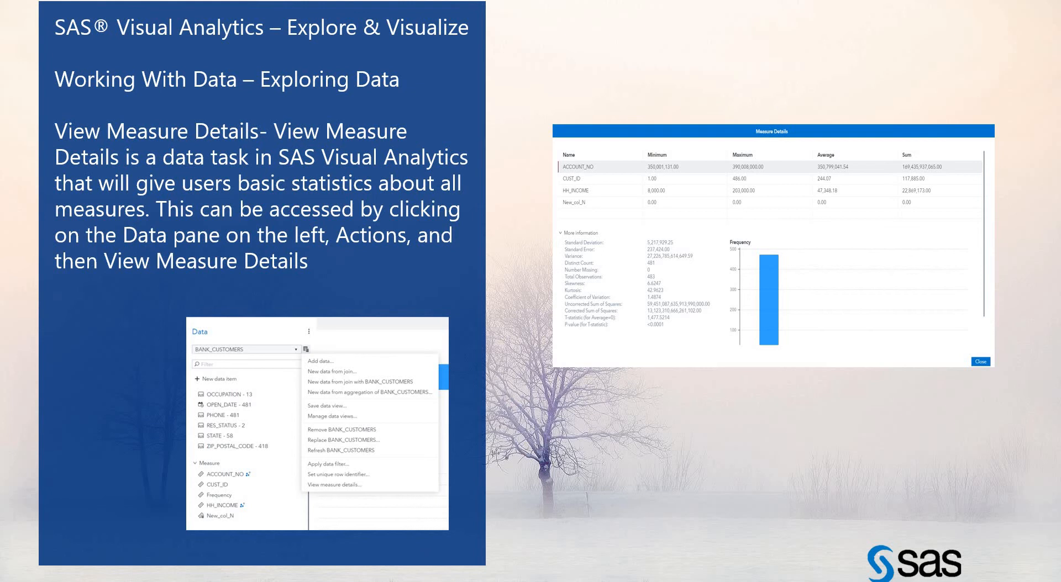
{"action": "key", "text": "Right"}
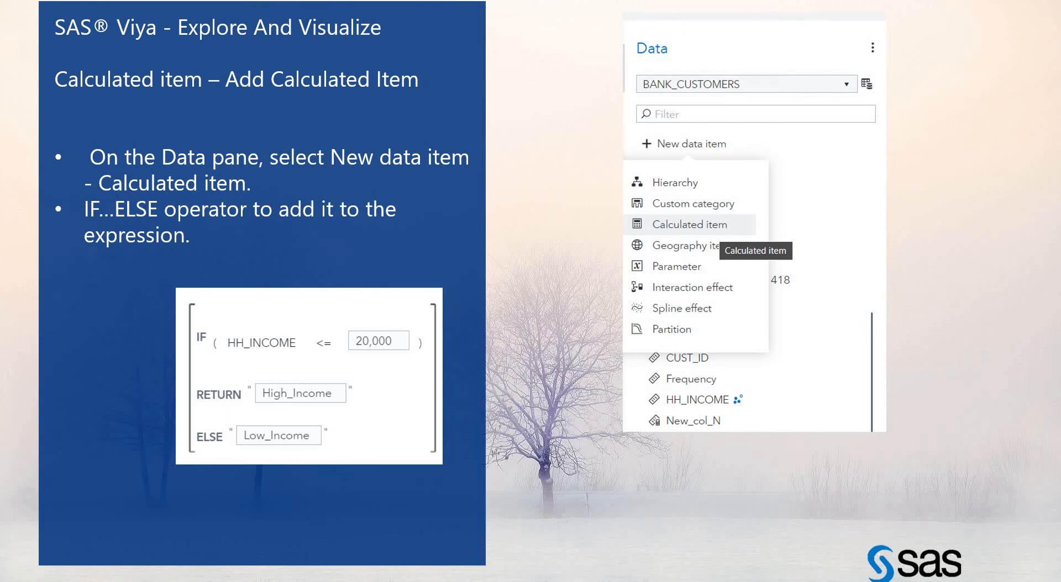
{"action": "key", "text": "alt+Tab"}
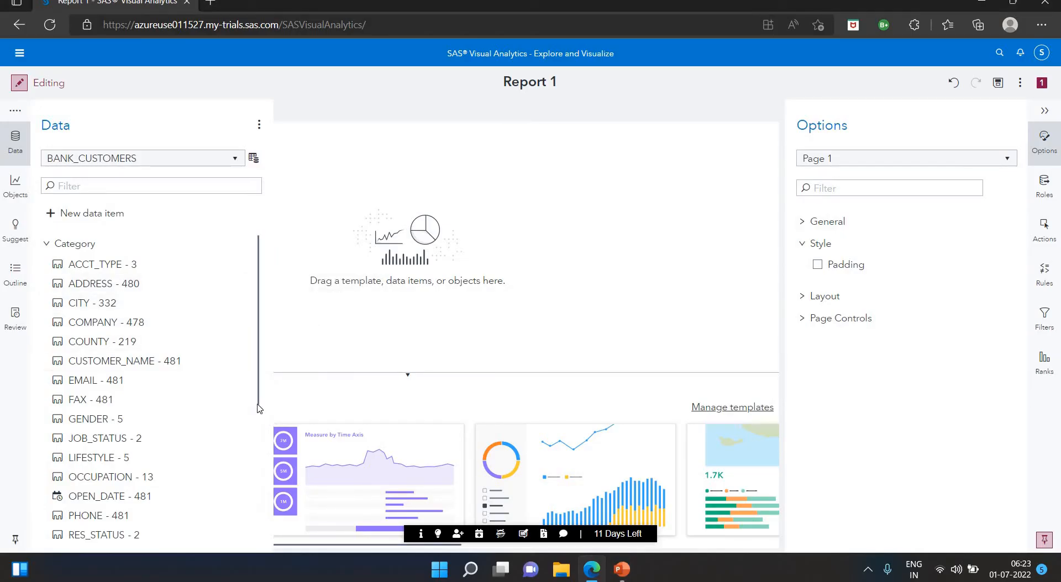
Inspect the details of the HH_INCOME measure among the BANK_CUSTOMERS data items
{"action": "scroll", "coordinate": [254, 461], "scroll_direction": "down", "scroll_amount": 3}
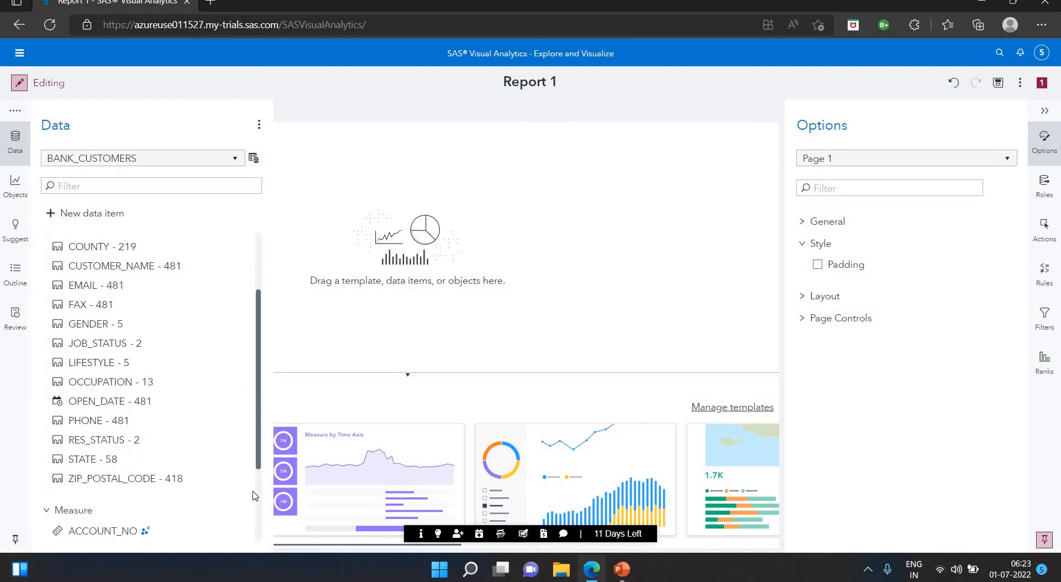
{"action": "scroll", "coordinate": [253, 496], "scroll_direction": "down", "scroll_amount": 3}
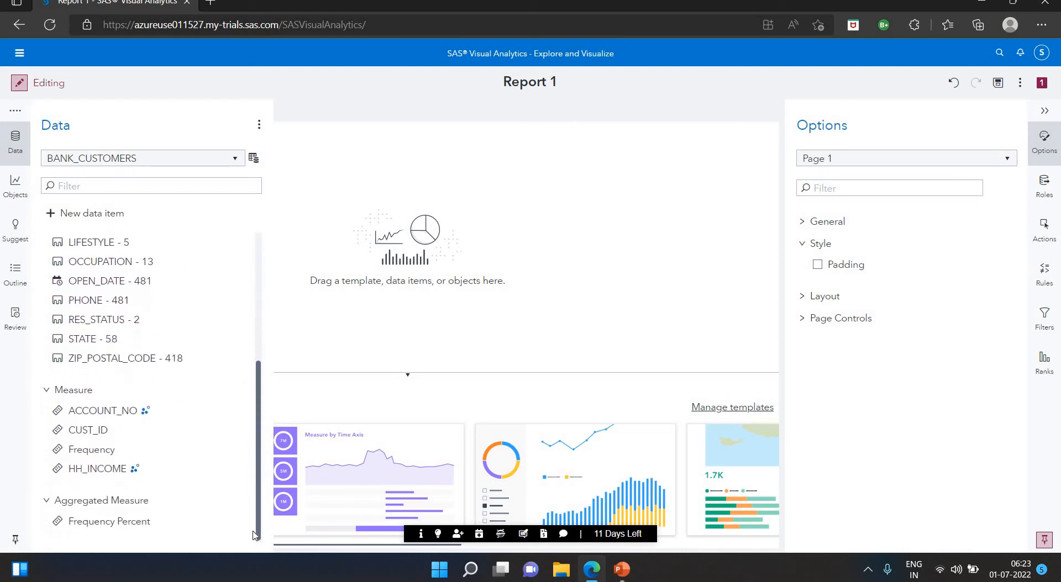
{"action": "mouse_move", "coordinate": [121, 481]}
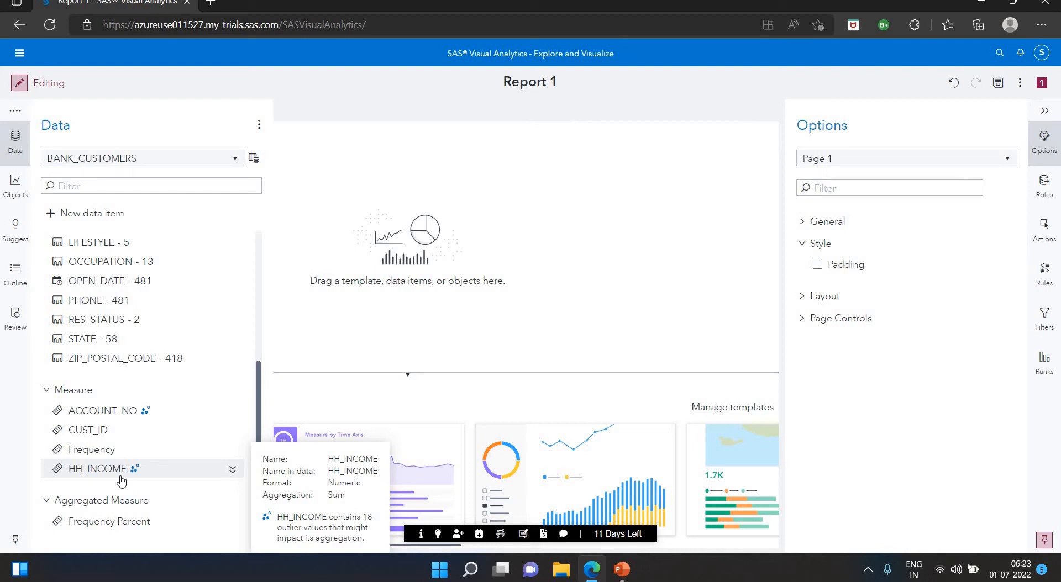
{"action": "left_click", "coordinate": [108, 216]}
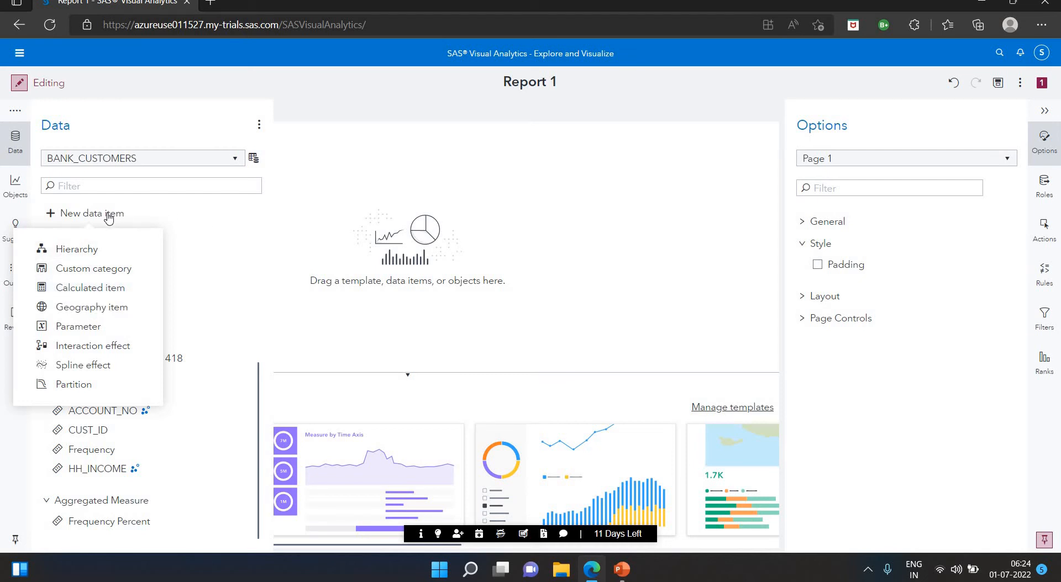
{"action": "left_click", "coordinate": [311, 227]}
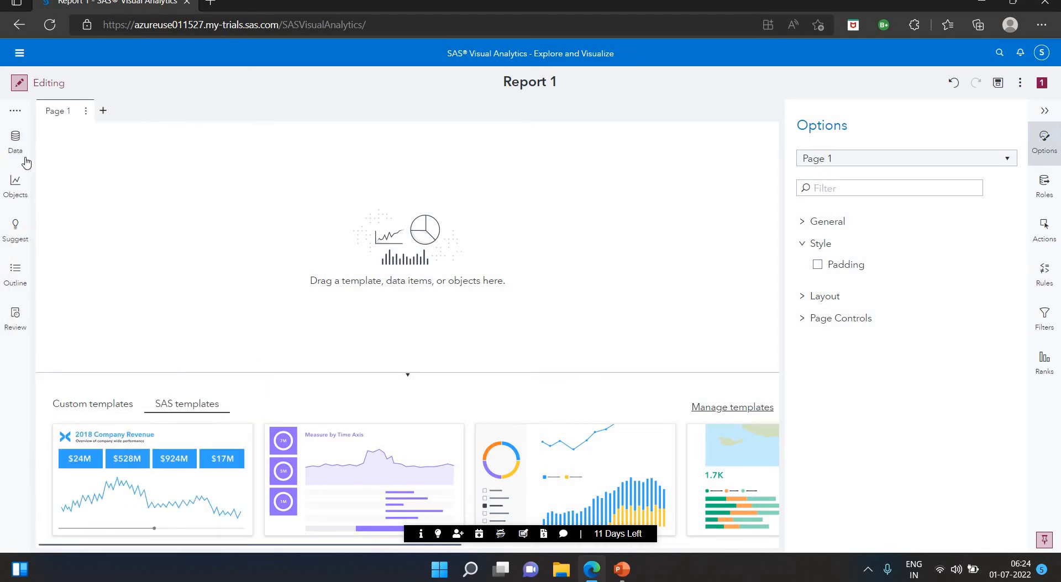
{"action": "left_click", "coordinate": [15, 143]}
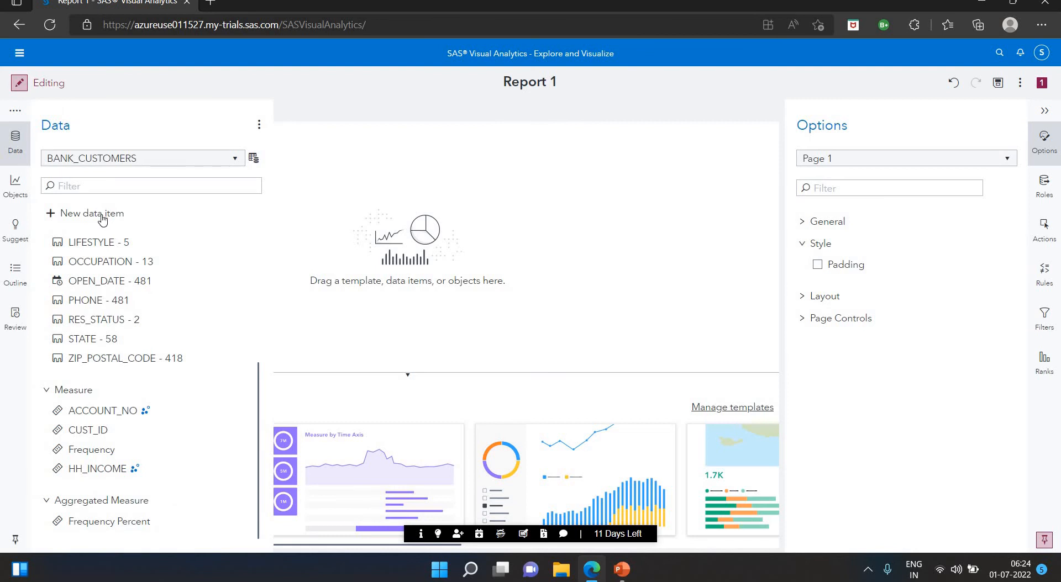
Start a new calculated item for BANK_CUSTOMERS and name it Income_Cat
{"action": "left_click", "coordinate": [102, 219]}
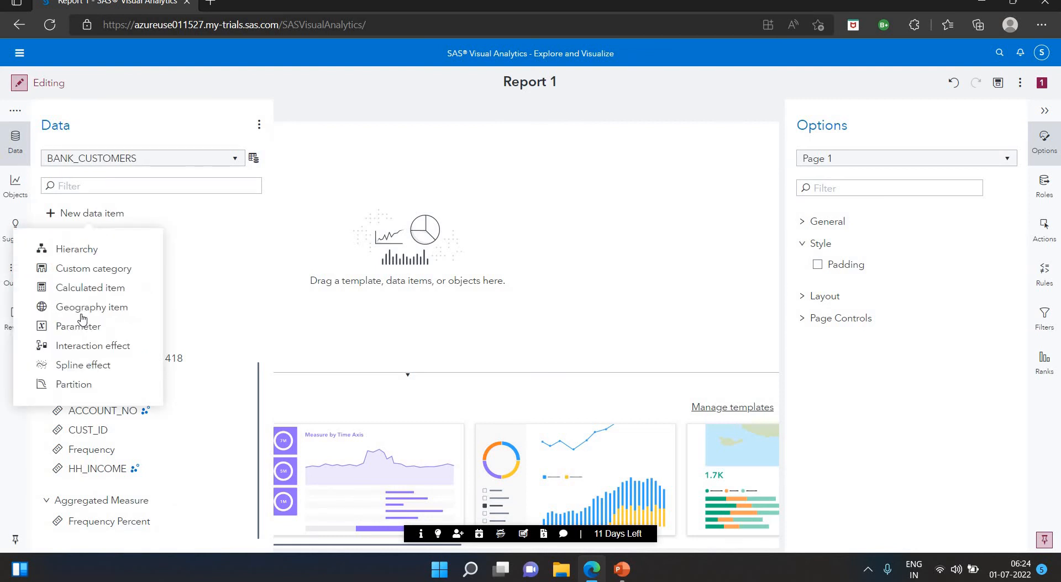
{"action": "left_click", "coordinate": [90, 288]}
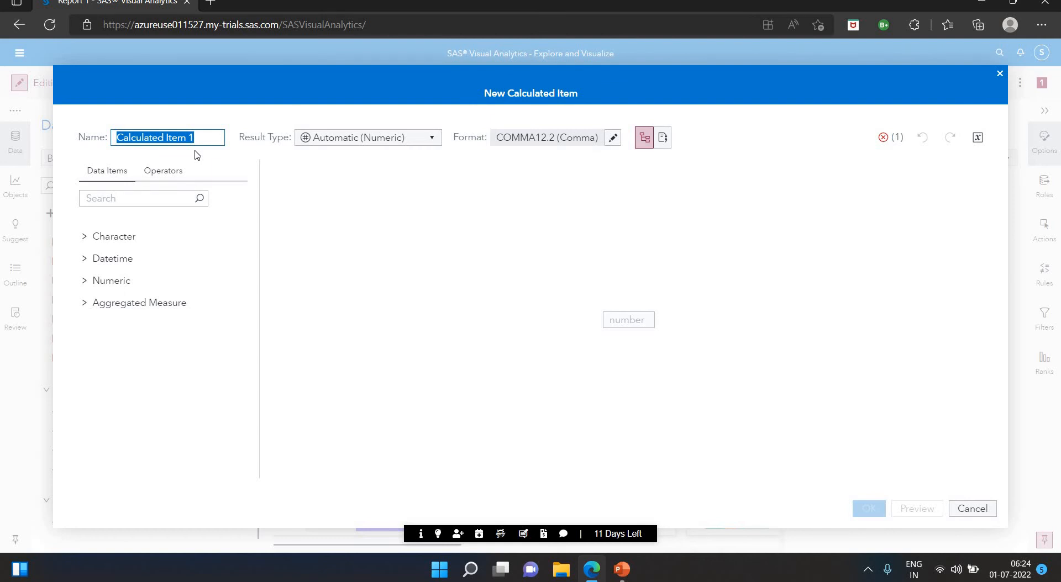
{"action": "type", "text": "Income_Cat"}
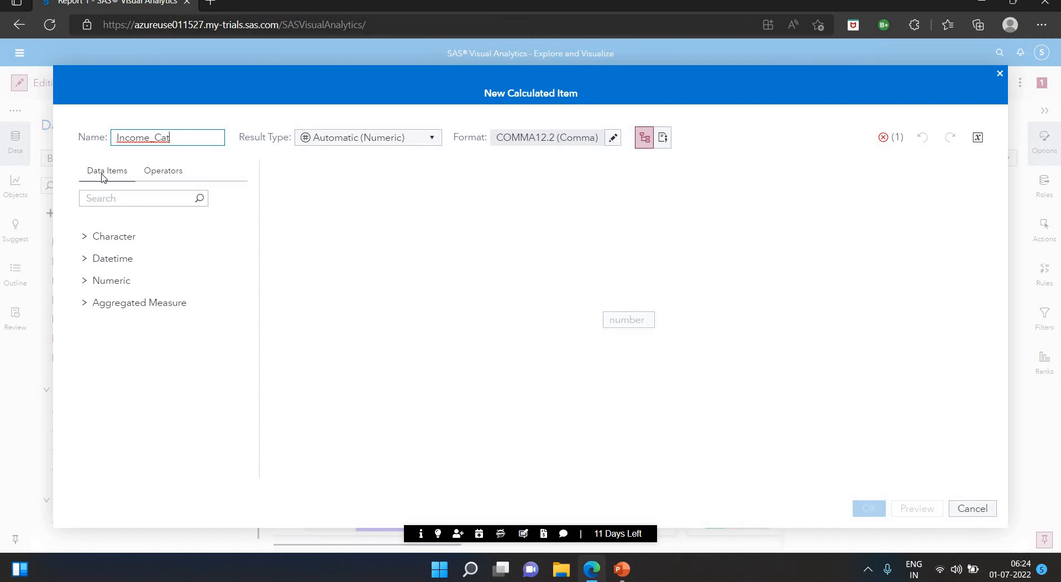
Examine the character and numeric data items and the simple numeric, comparison and Boolean operators available for the expression
{"action": "left_click", "coordinate": [85, 237]}
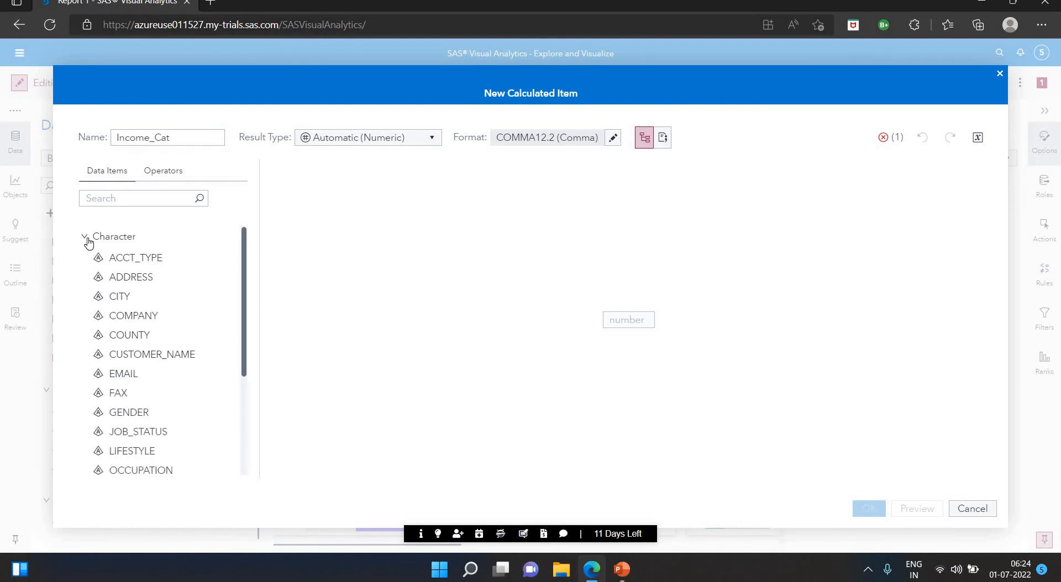
{"action": "left_click", "coordinate": [86, 237]}
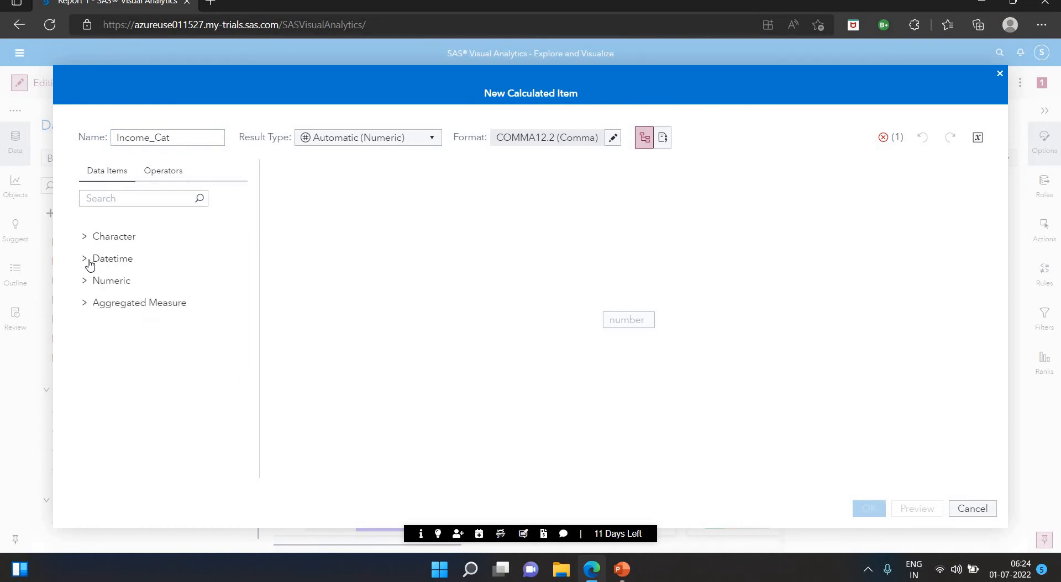
{"action": "left_click", "coordinate": [86, 282]}
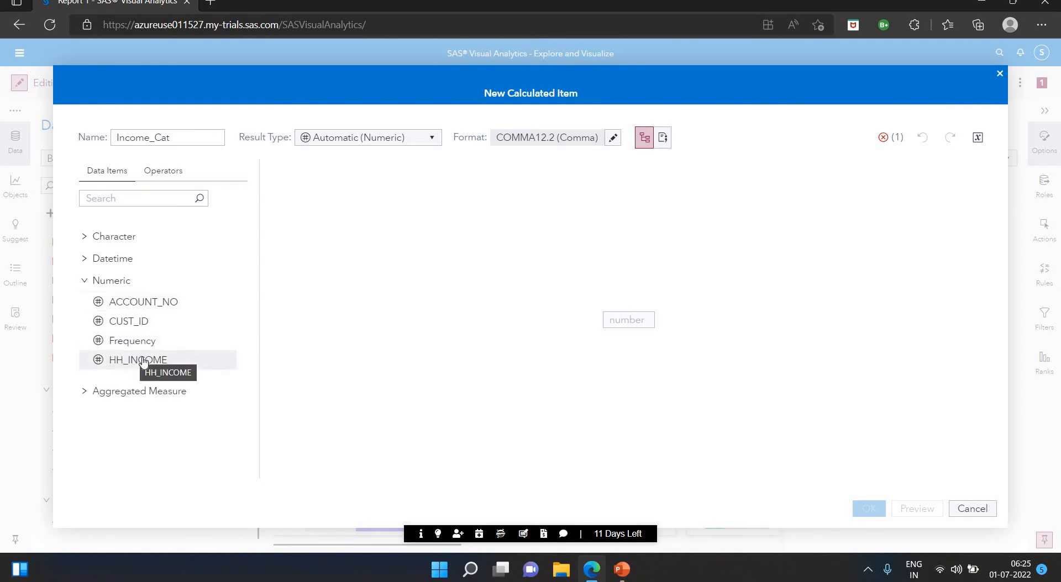
{"action": "left_click", "coordinate": [621, 323]}
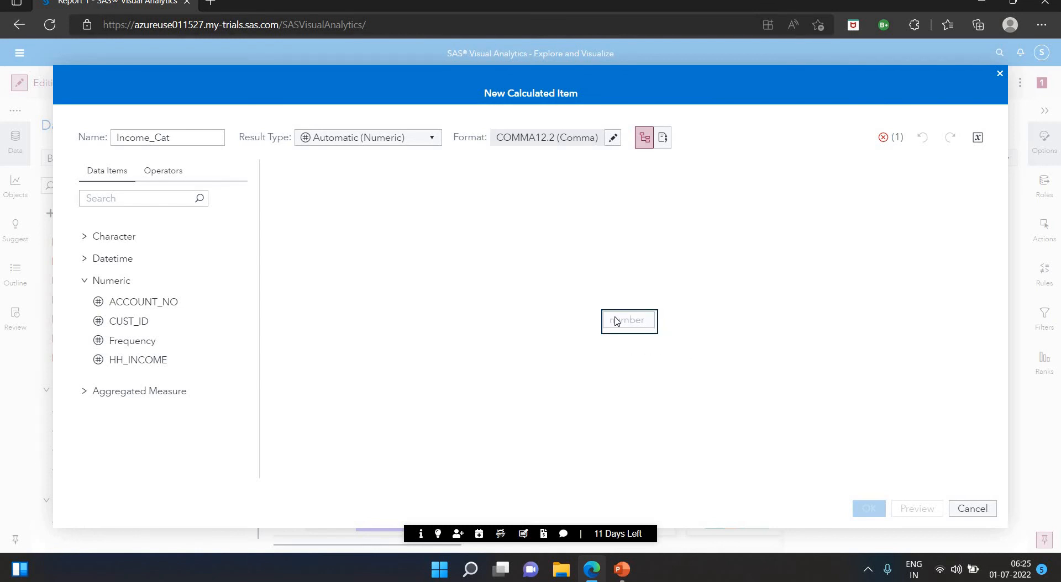
{"action": "left_click", "coordinate": [157, 177]}
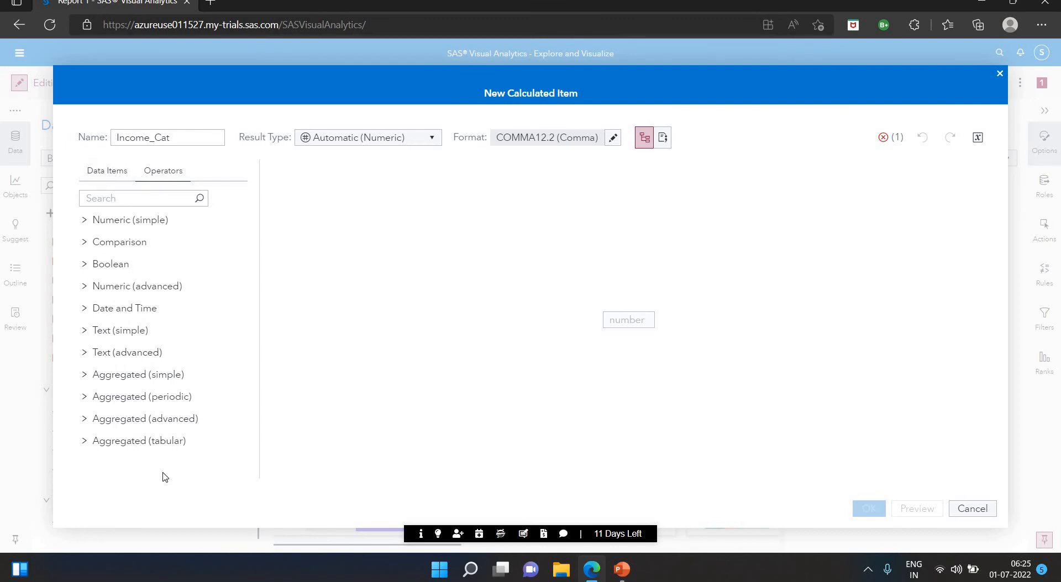
{"action": "left_click", "coordinate": [87, 223]}
{"action": "left_click", "coordinate": [86, 222]}
{"action": "left_click", "coordinate": [84, 267]}
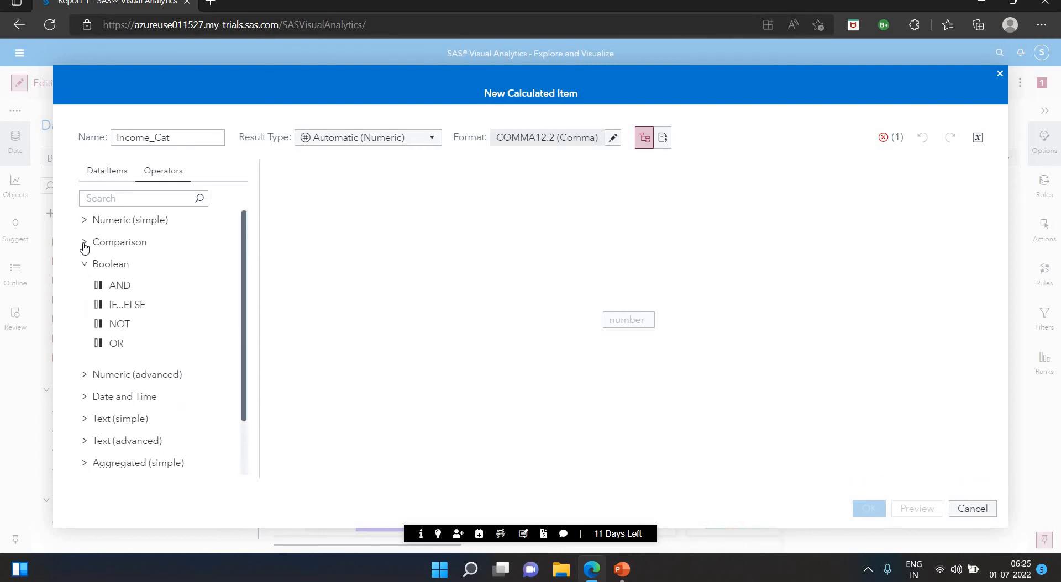
{"action": "left_click", "coordinate": [85, 243]}
{"action": "left_click", "coordinate": [85, 245]}
{"action": "left_click", "coordinate": [86, 265]}
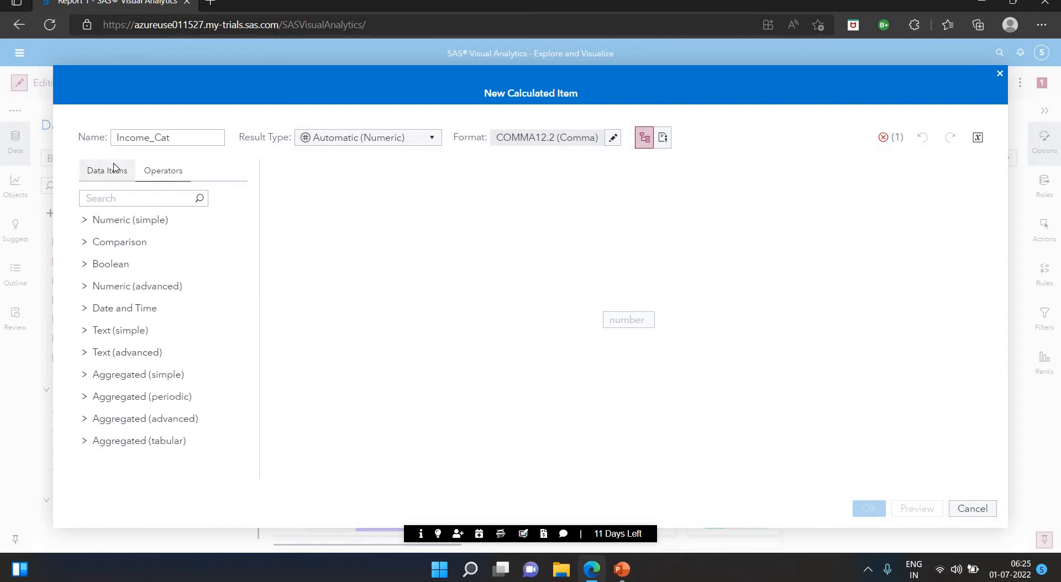
Add HH_INCOME to the Income_Cat expression and use it inside an IF...ELSE operator
{"action": "left_click", "coordinate": [114, 167]}
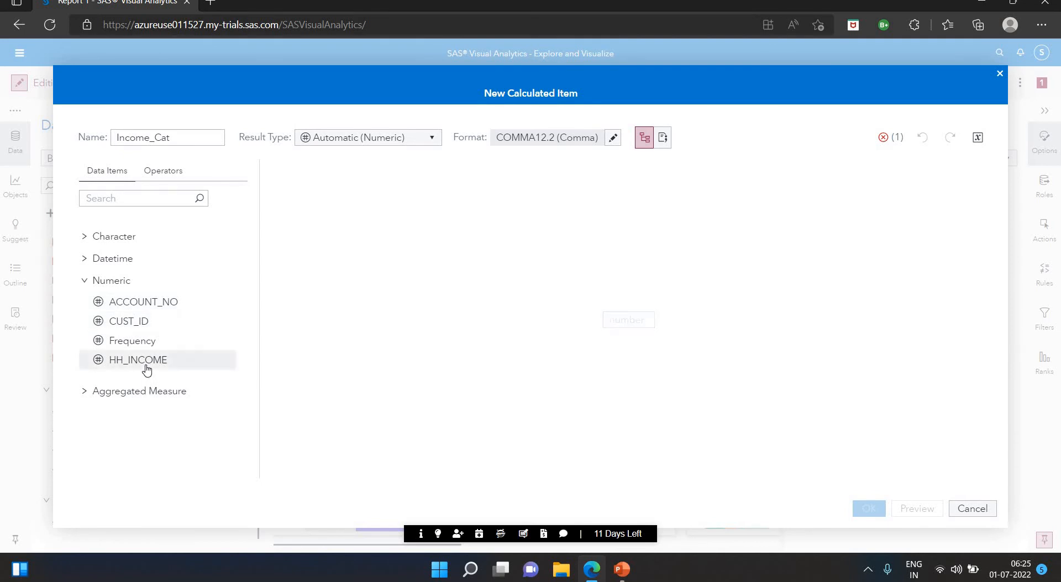
{"action": "left_click_drag", "start_coordinate": [146, 369], "coordinate": [648, 322]}
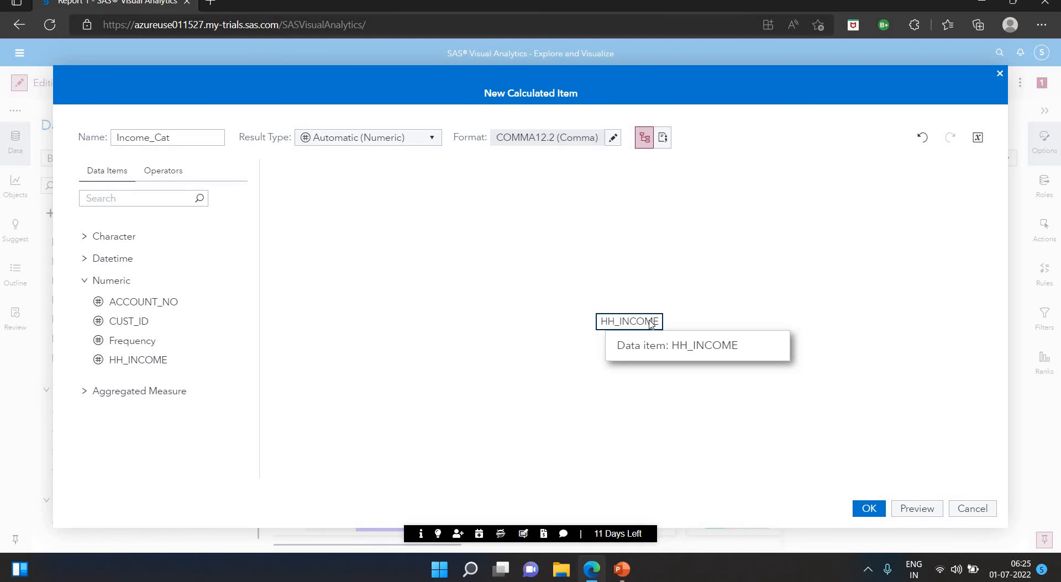
{"action": "right_click", "coordinate": [650, 325]}
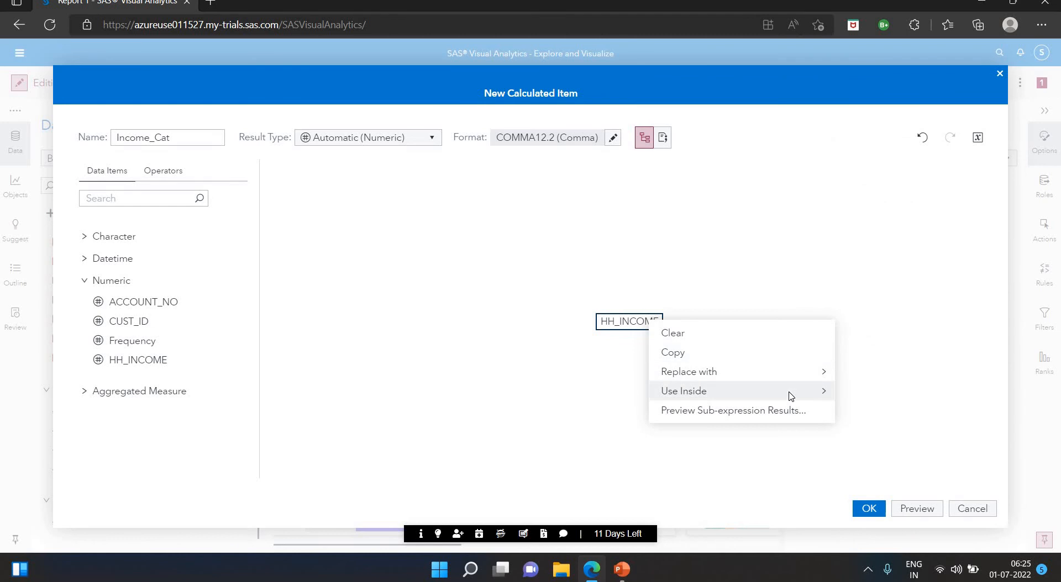
{"action": "mouse_move", "coordinate": [791, 396]}
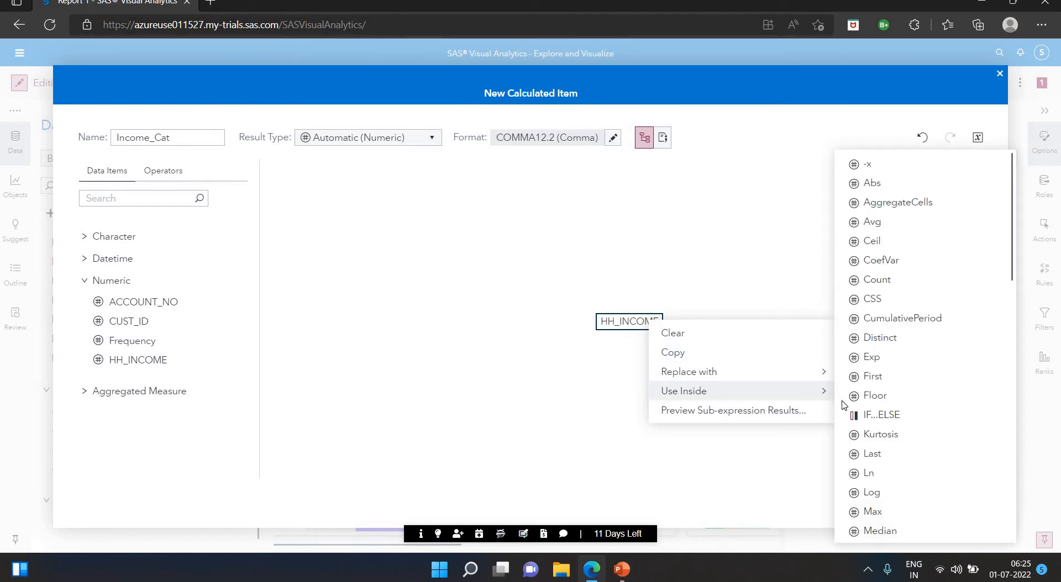
{"action": "left_click", "coordinate": [881, 415]}
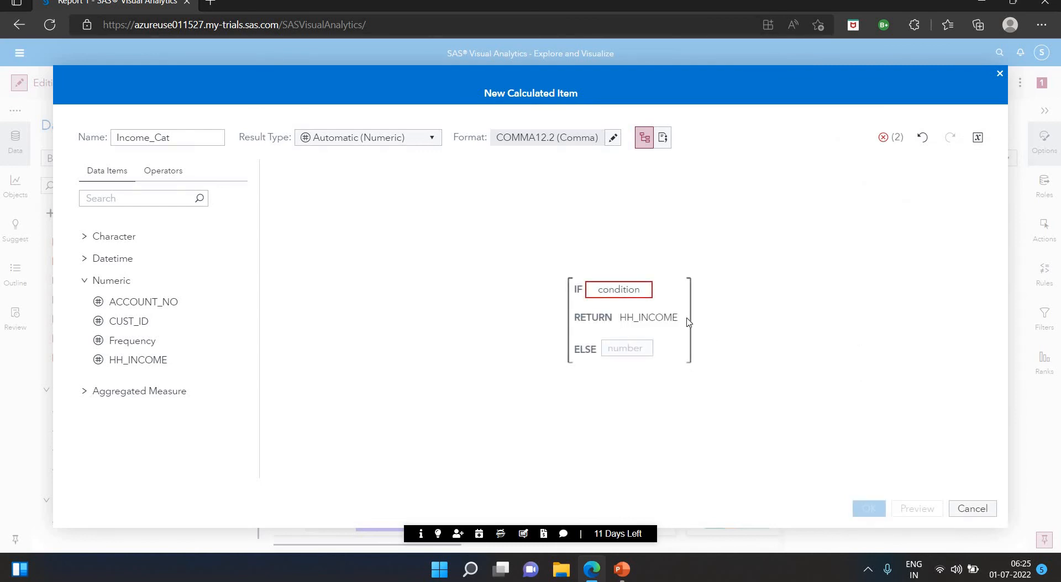
Build the IF condition as HH_INCOME <= 20000
{"action": "left_click", "coordinate": [615, 289]}
{"action": "type", "text": "HH_INCOME"}
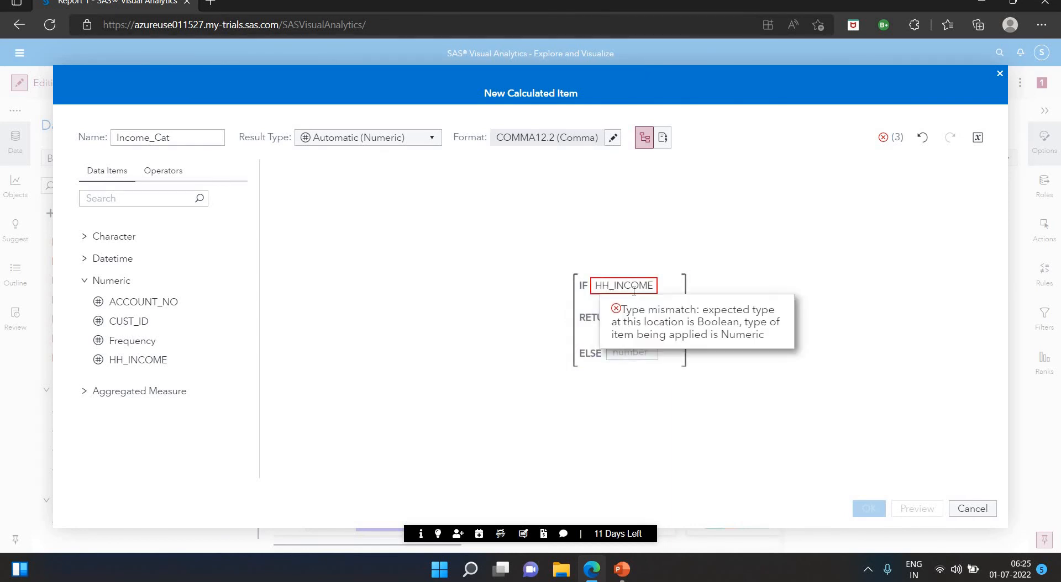
{"action": "right_click", "coordinate": [634, 293]}
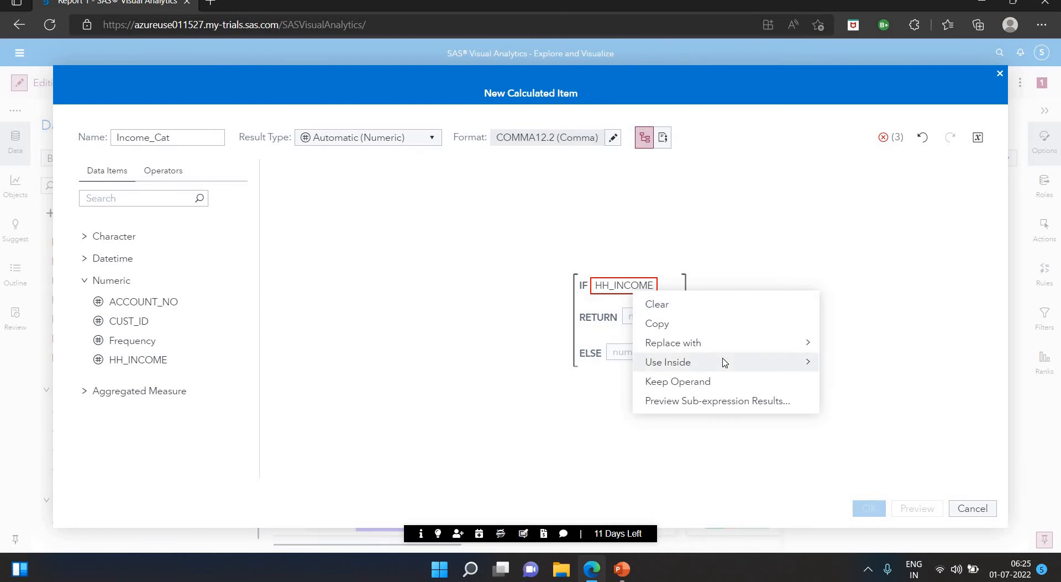
{"action": "mouse_move", "coordinate": [724, 362]}
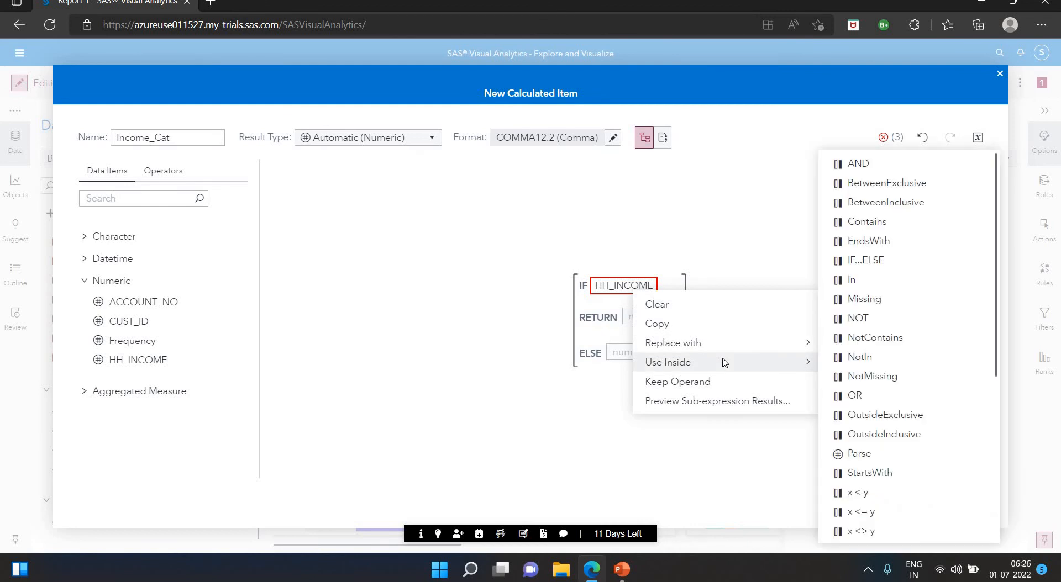
{"action": "left_click", "coordinate": [876, 513]}
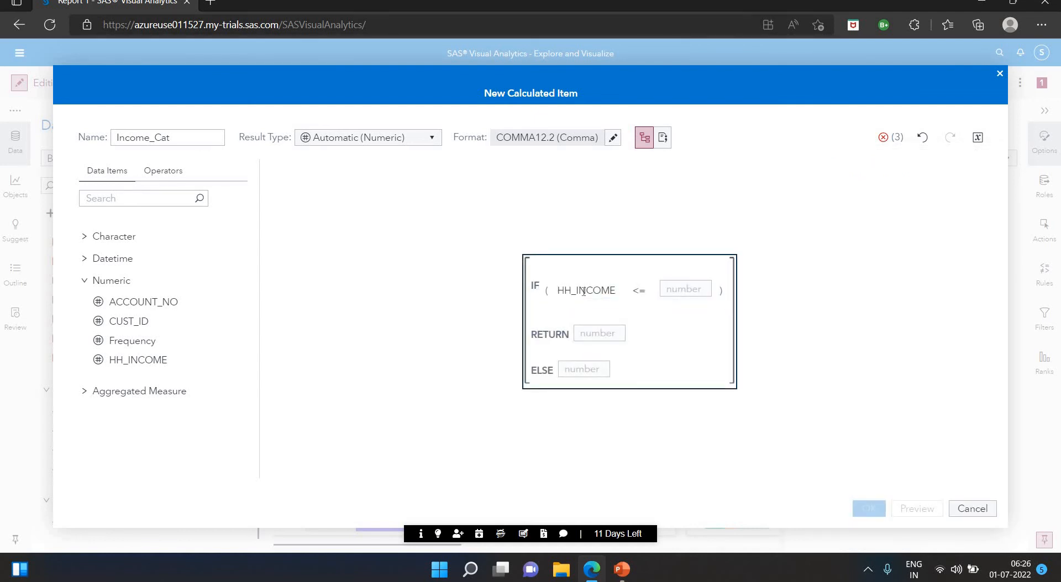
{"action": "left_click", "coordinate": [677, 289]}
{"action": "type", "text": "20000"}
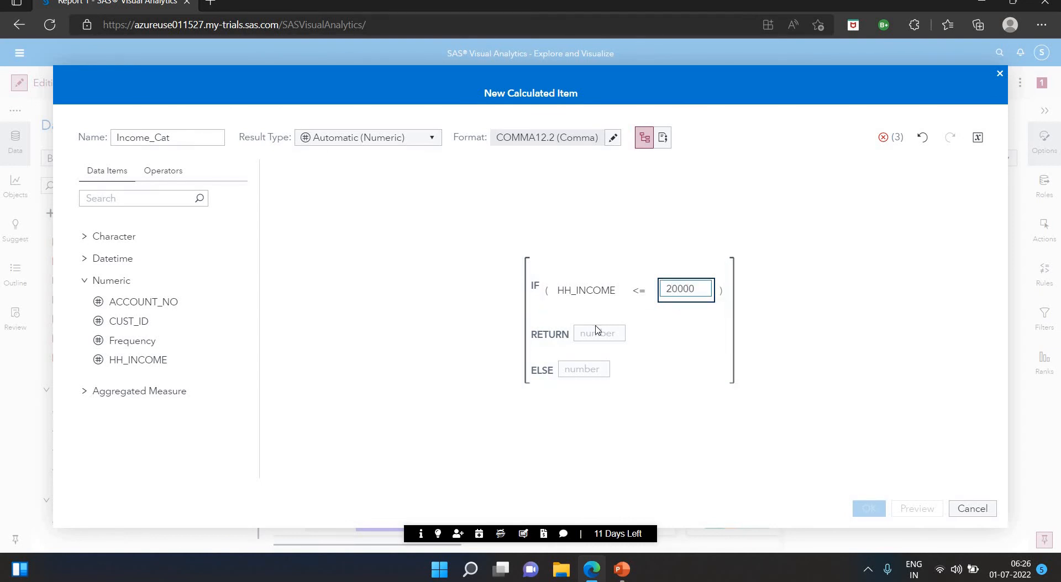
{"action": "key", "text": "Return"}
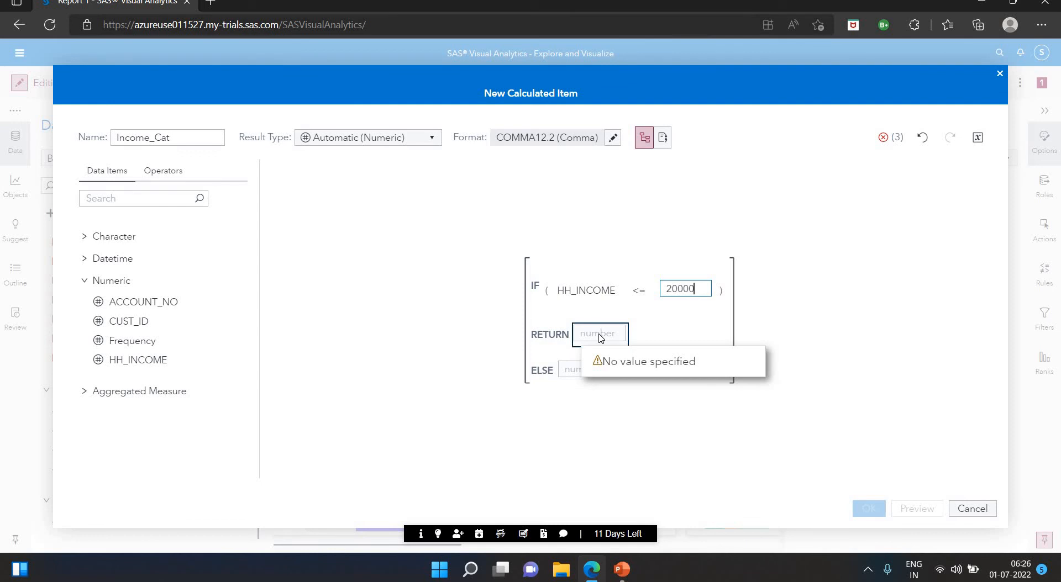
Change the result type of the calculated item to Character
{"action": "left_click", "coordinate": [599, 334]}
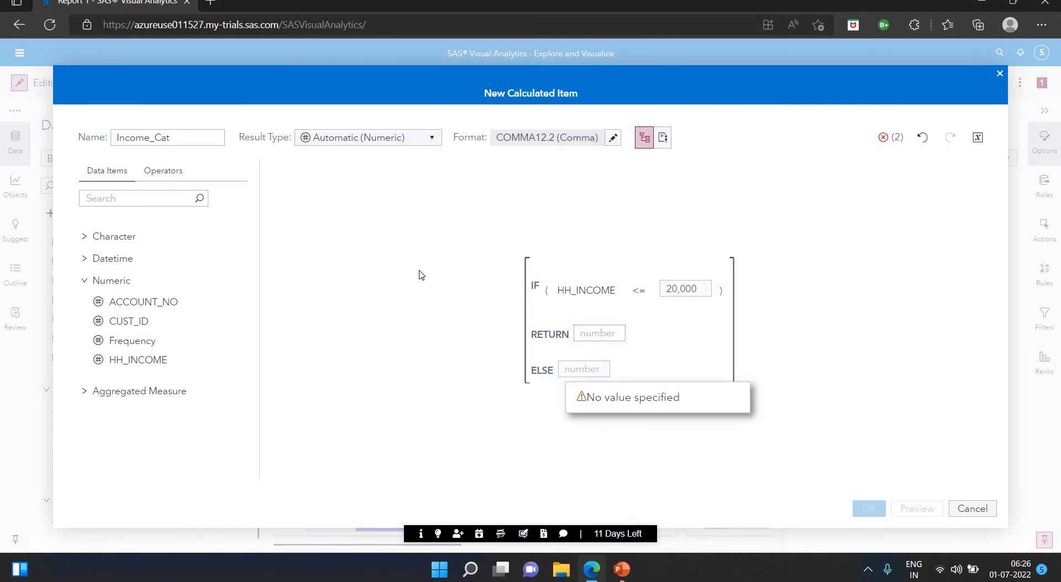
{"action": "left_click", "coordinate": [613, 334]}
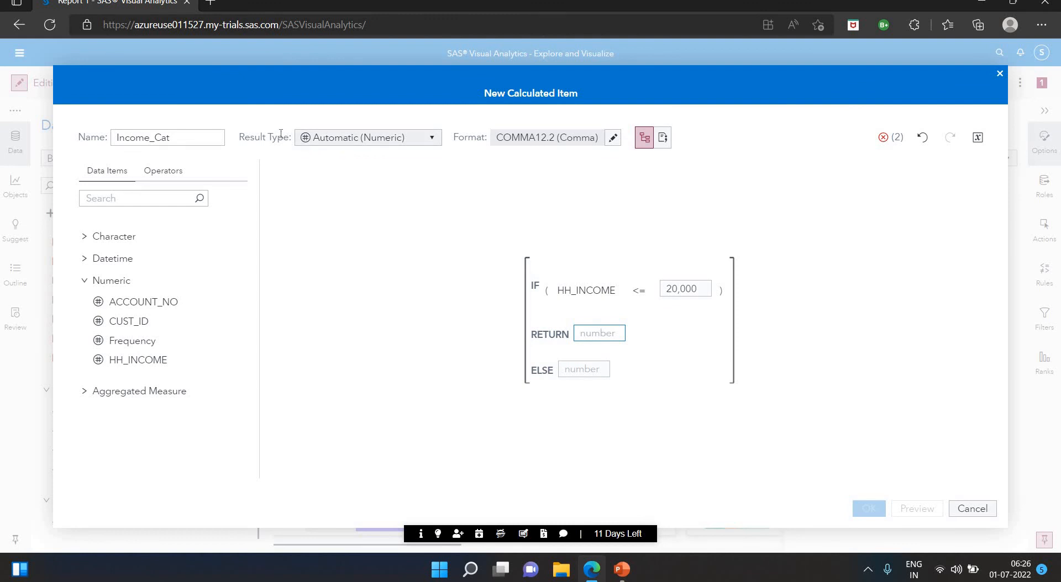
{"action": "left_click", "coordinate": [330, 144]}
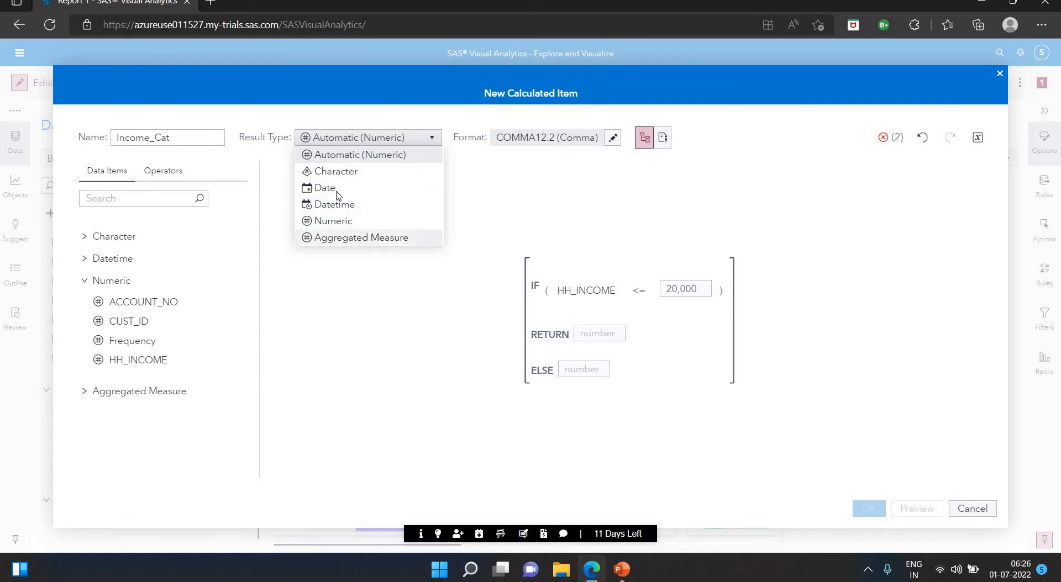
{"action": "left_click", "coordinate": [335, 171]}
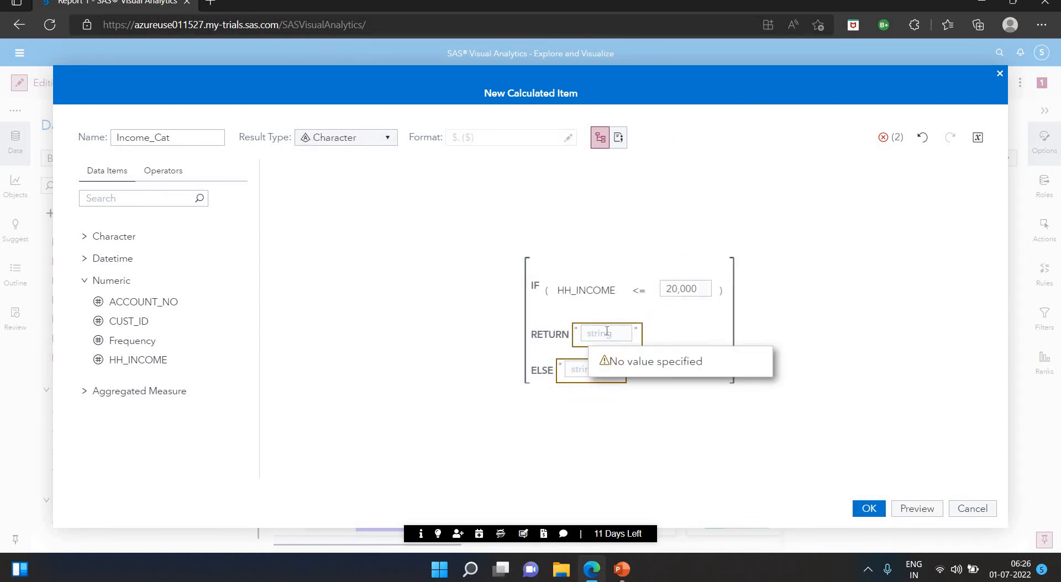
Make the expression return High_Income when the condition holds and Low_Income otherwise
{"action": "left_click", "coordinate": [606, 335]}
{"action": "type", "text": "H"}
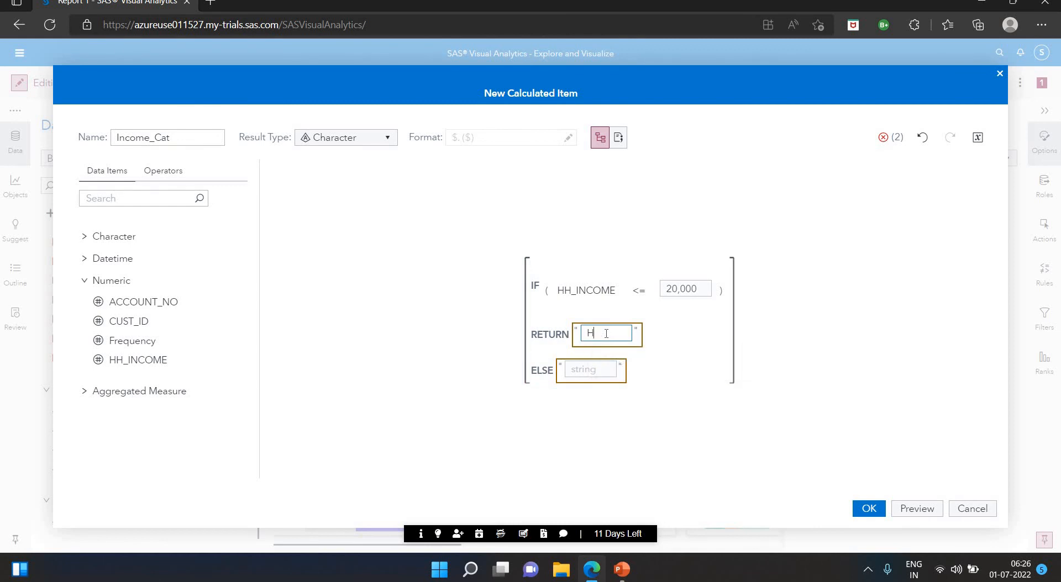
{"action": "type", "text": "ig"}
{"action": "type", "text": "h_Income"}
{"action": "key", "text": "Tab"}
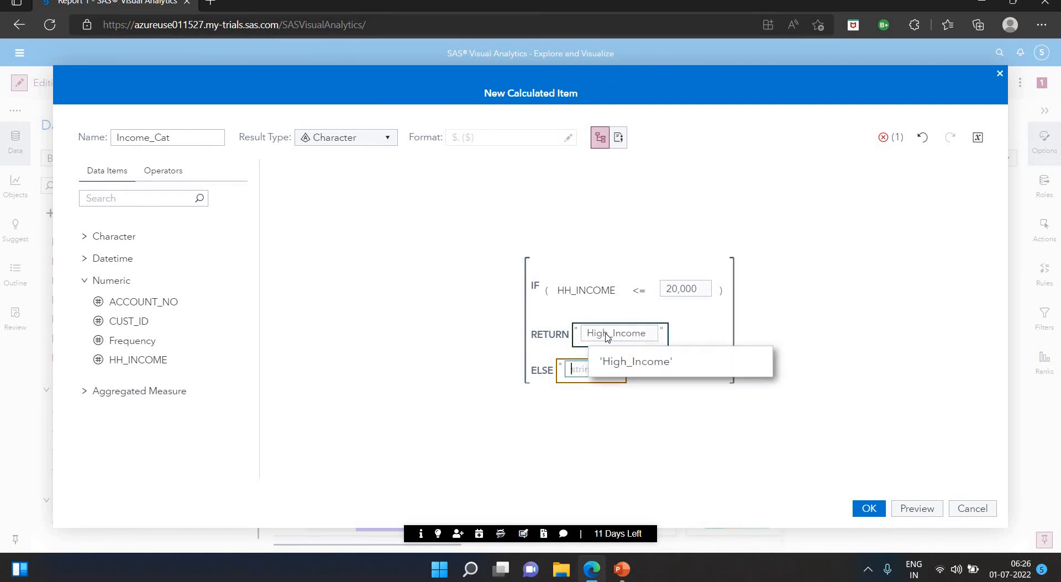
{"action": "type", "text": "Lo"}
{"action": "type", "text": "w_Income"}
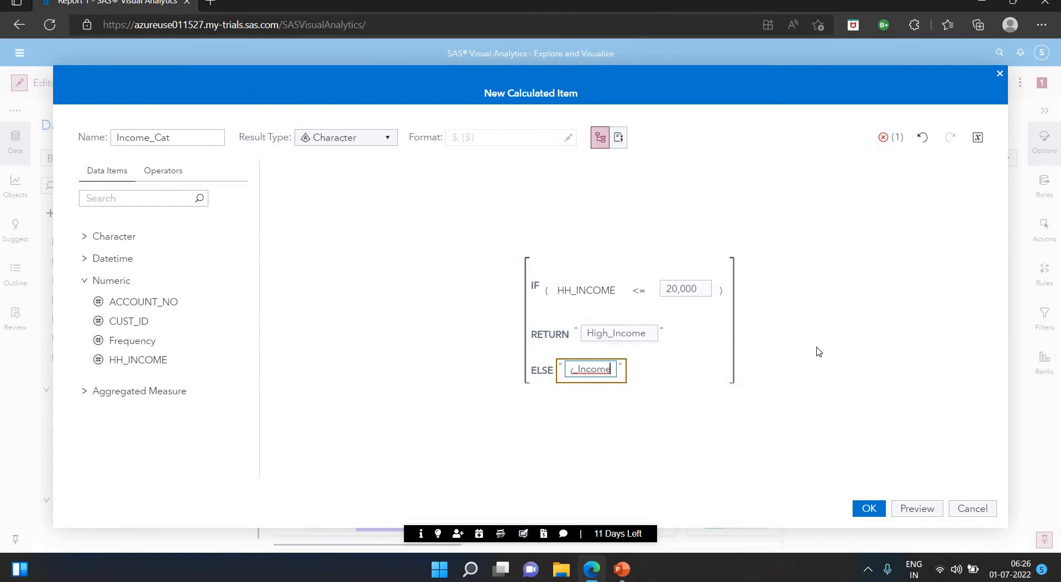
{"action": "left_click", "coordinate": [792, 360]}
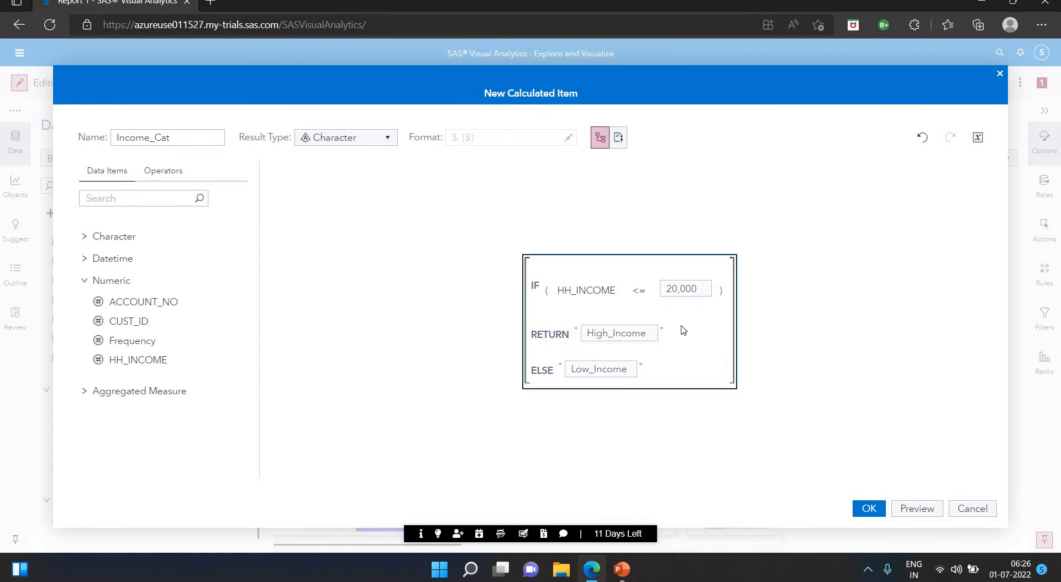
Show the expression as text and change its condition to HH_INCOME >= 20000
{"action": "left_click", "coordinate": [614, 144]}
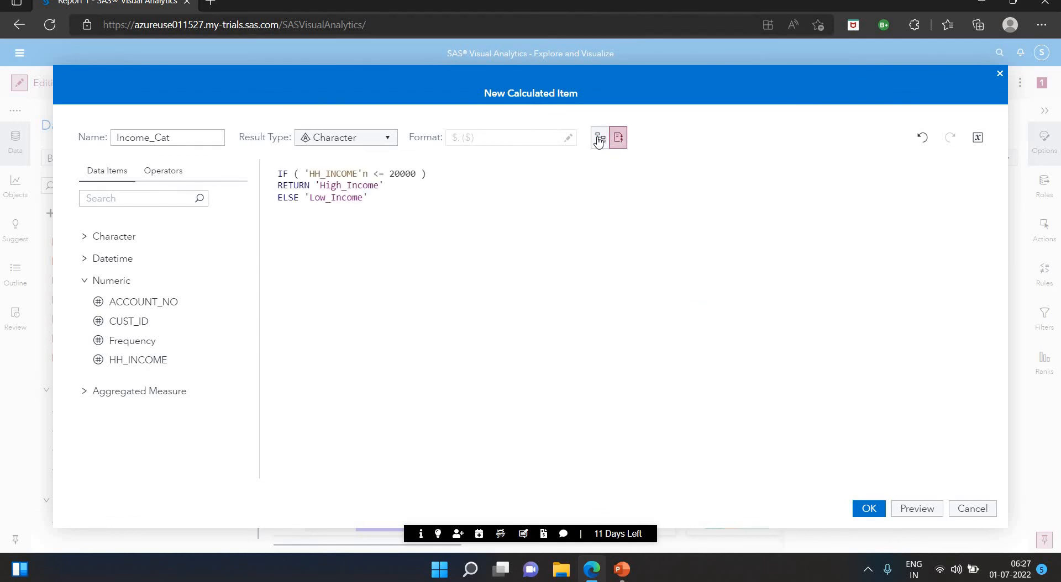
{"action": "left_click", "coordinate": [598, 139]}
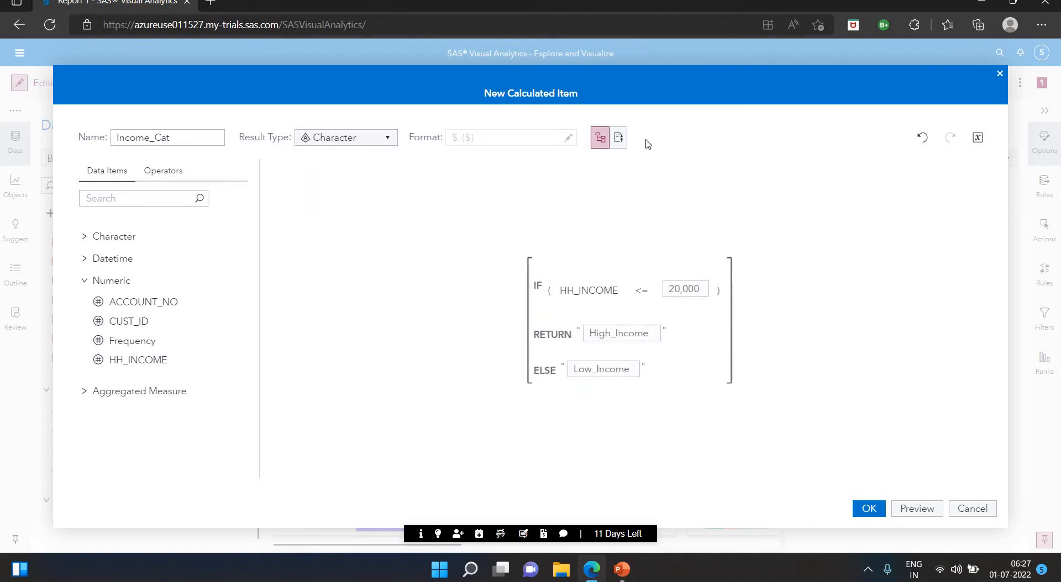
{"action": "left_click", "coordinate": [626, 143]}
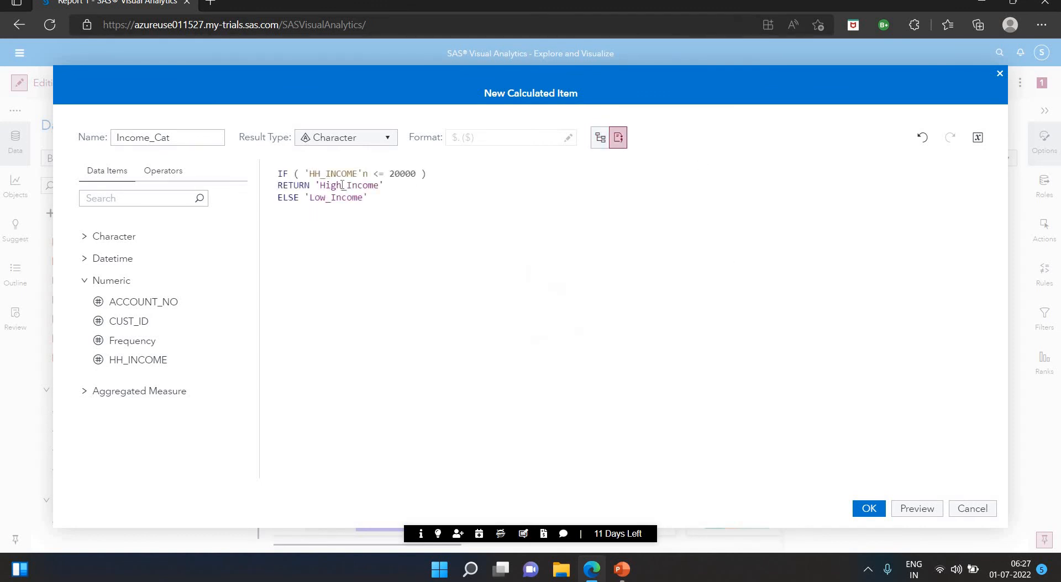
{"action": "left_click", "coordinate": [386, 201]}
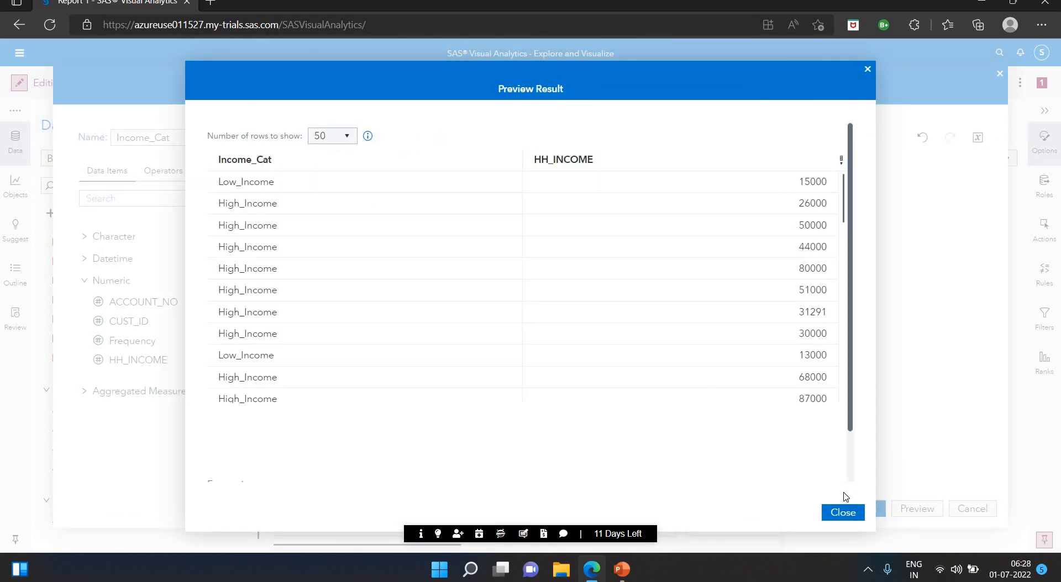
Preview the calculated results, close the preview and save the Income_Cat calculated item
{"action": "left_click", "coordinate": [843, 512]}
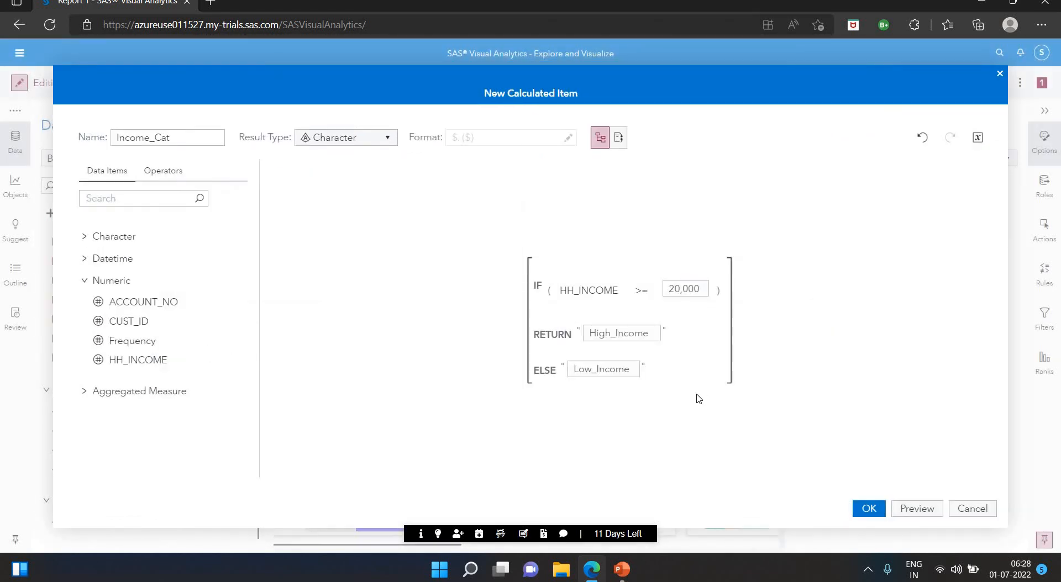
{"action": "left_click", "coordinate": [875, 512]}
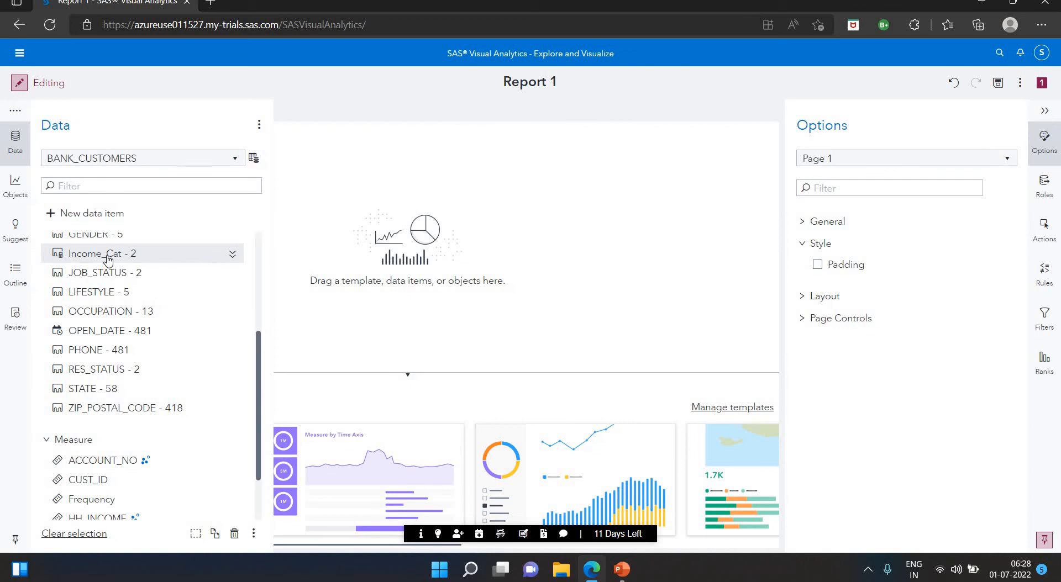
Add Income_Cat to the empty report page as a bar chart and inspect the frequency of both income categories
{"action": "mouse_move", "coordinate": [111, 259]}
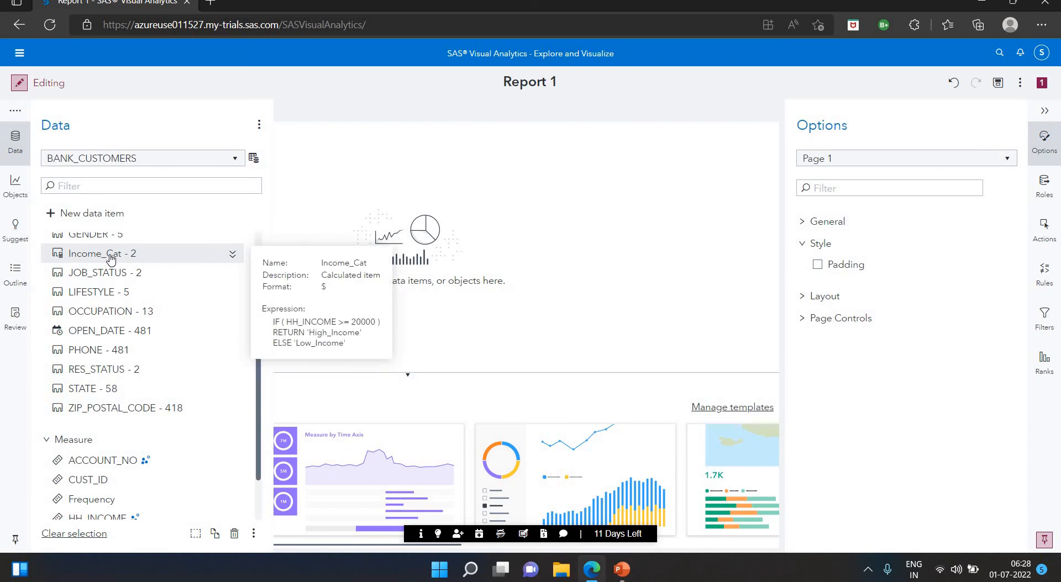
{"action": "left_click_drag", "start_coordinate": [110, 259], "coordinate": [534, 221]}
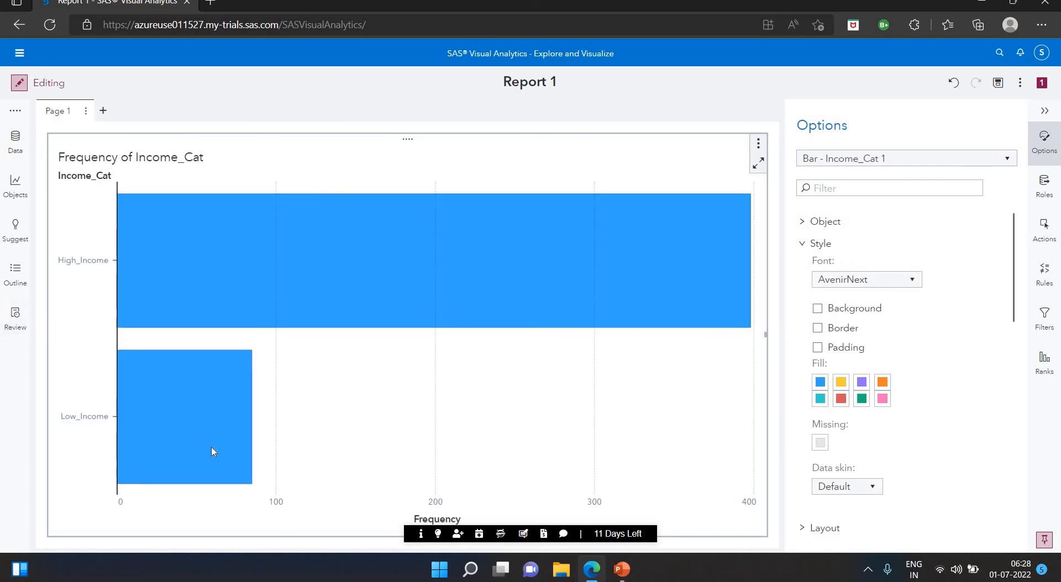
{"action": "mouse_move", "coordinate": [170, 425]}
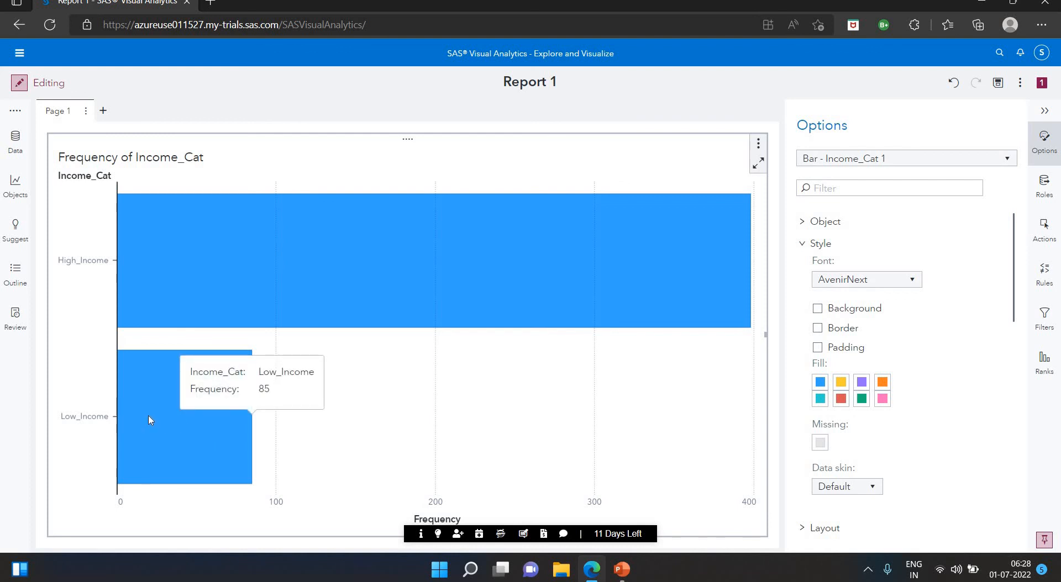
{"action": "mouse_move", "coordinate": [600, 297]}
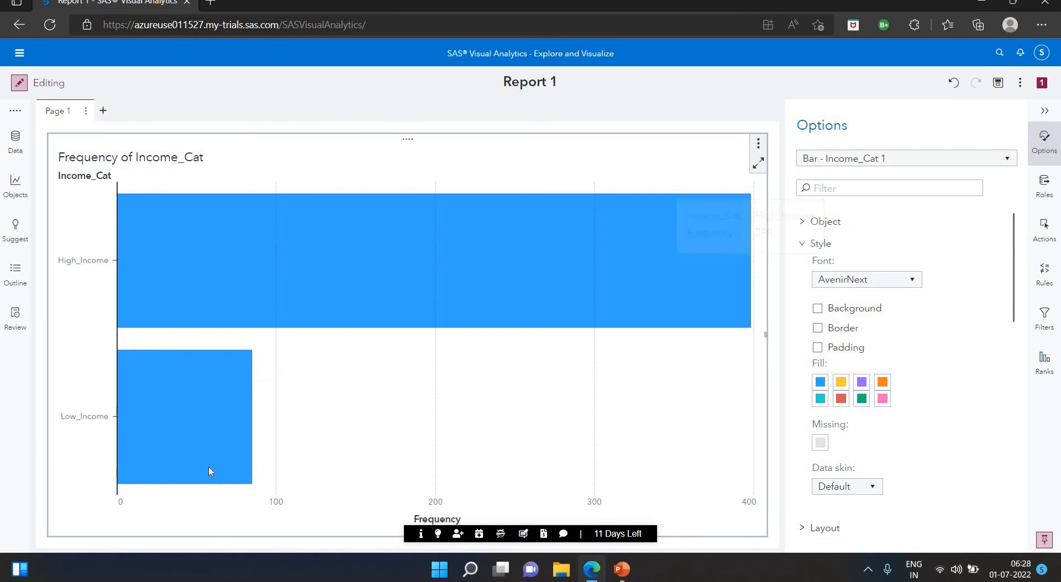
{"action": "mouse_move", "coordinate": [208, 460]}
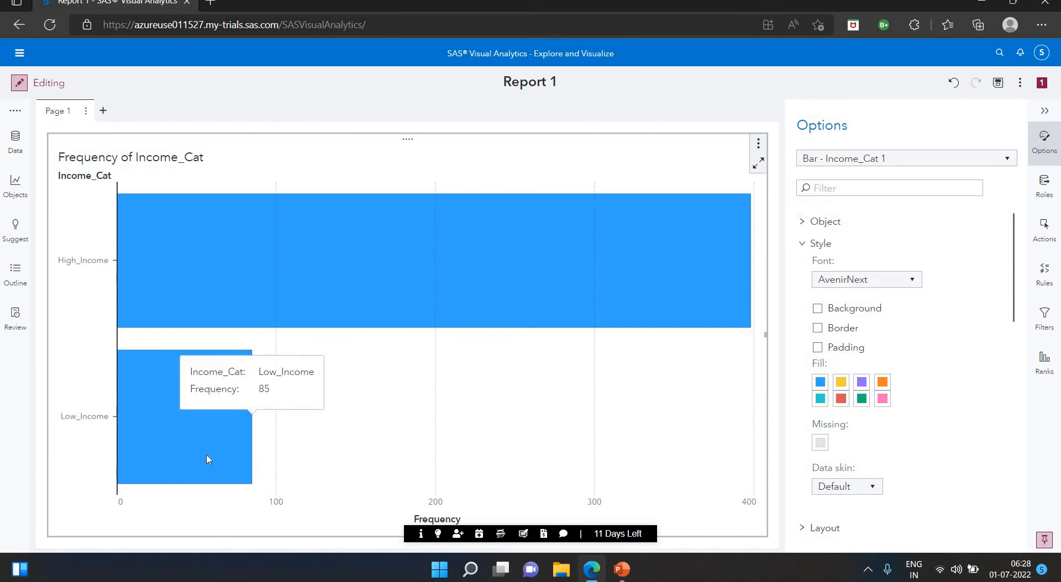
{"action": "mouse_move", "coordinate": [252, 284]}
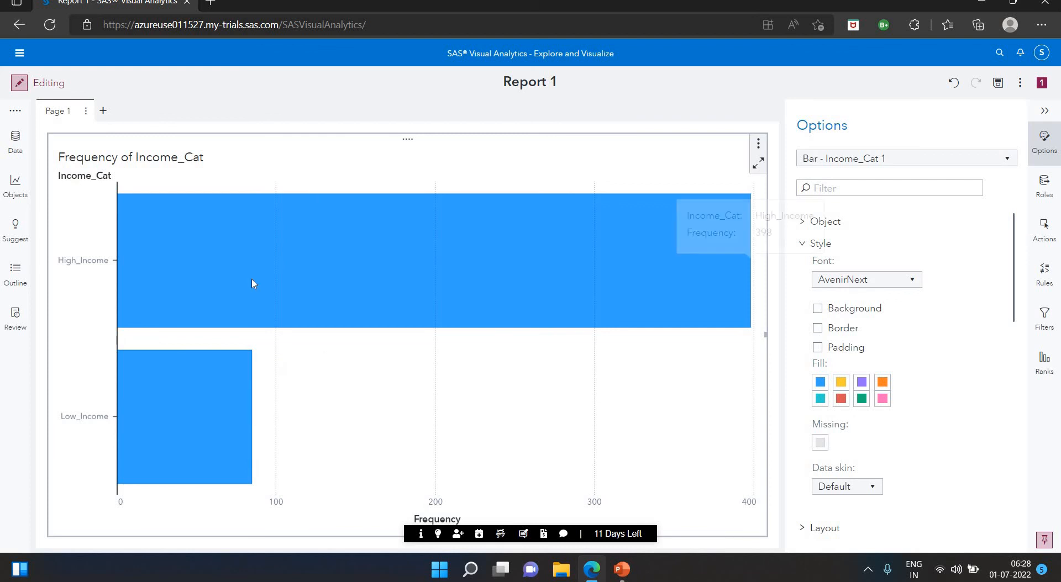
{"action": "key", "text": "alt+Tab"}
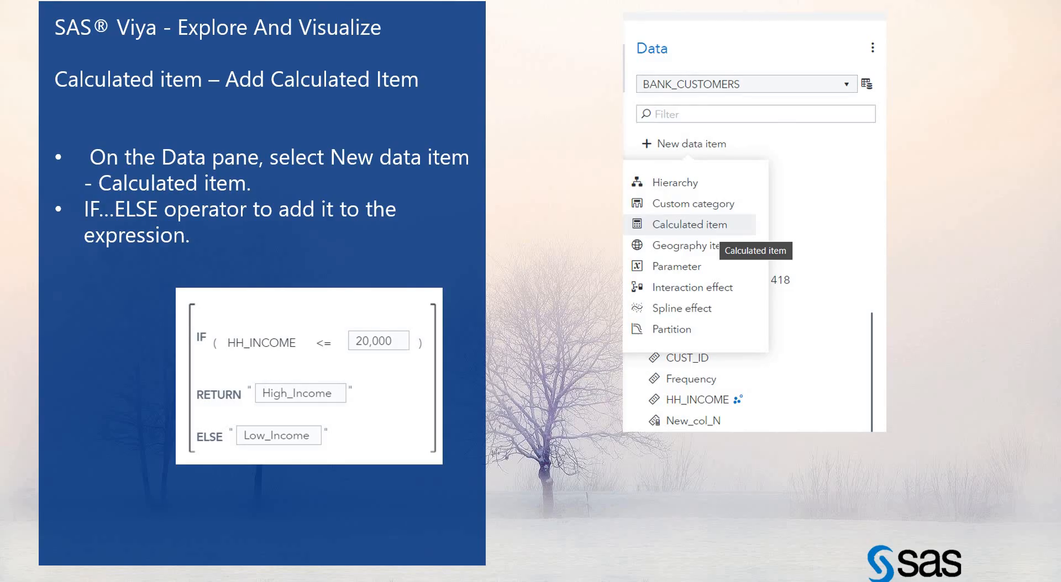
{"action": "key", "text": "Right"}
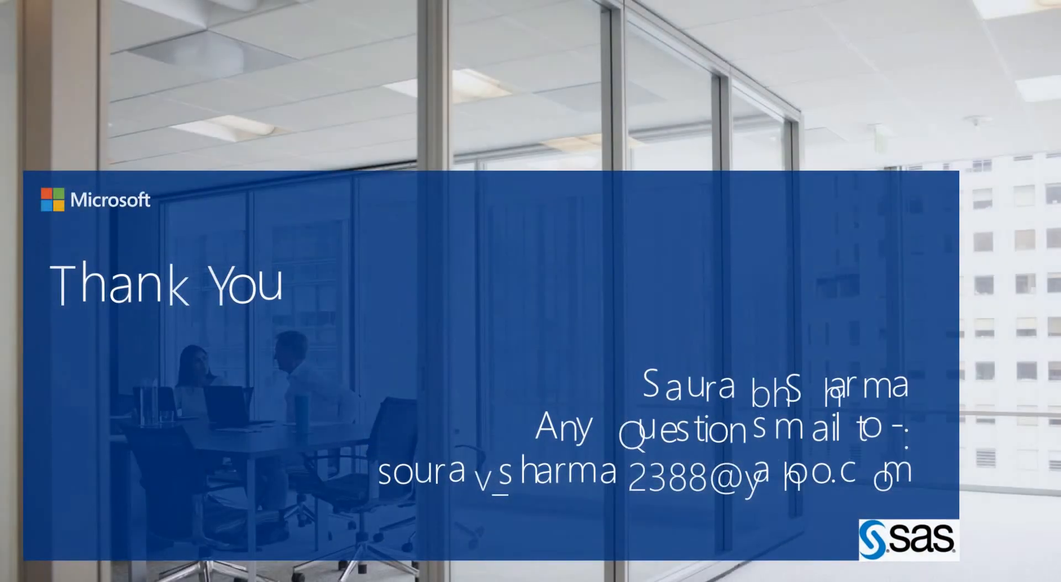